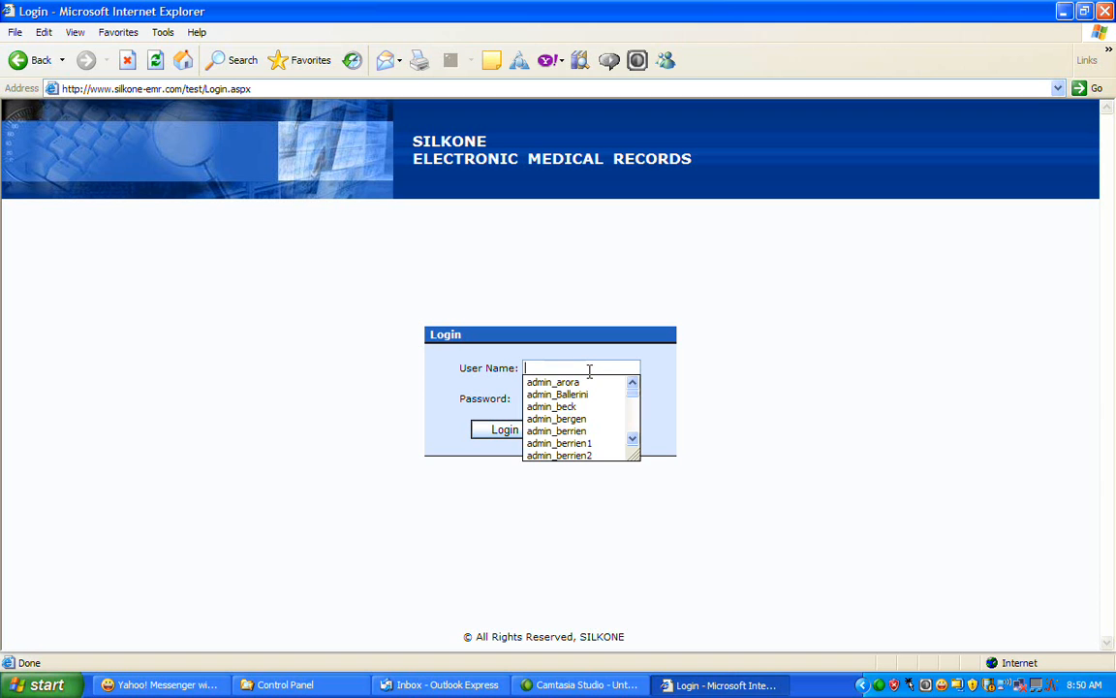
Step: Log in with the account's user name and password, and open the Billing section from the home page
{"action": "type", "text": "user0262"}
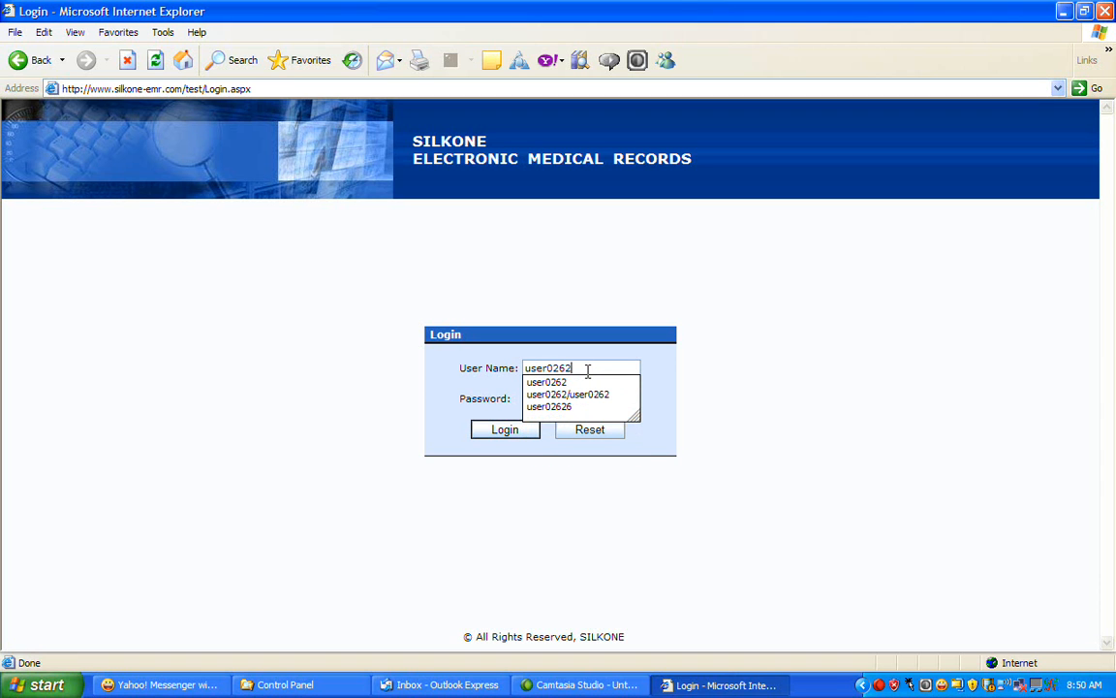
{"action": "key", "text": "Tab"}
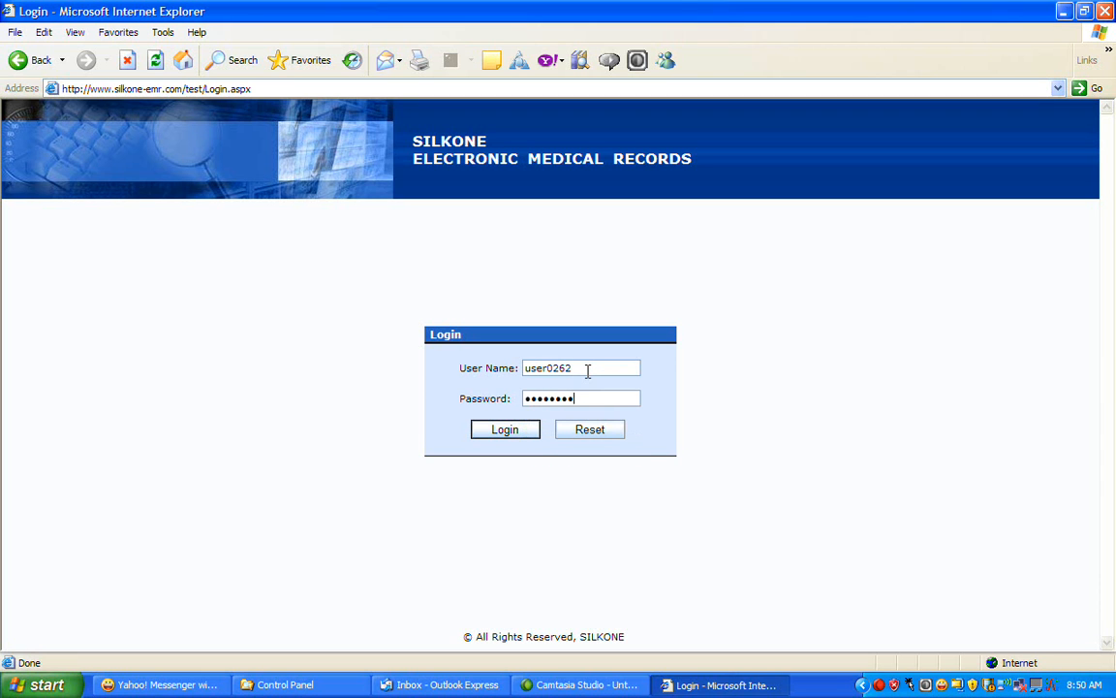
{"action": "left_click", "coordinate": [510, 437]}
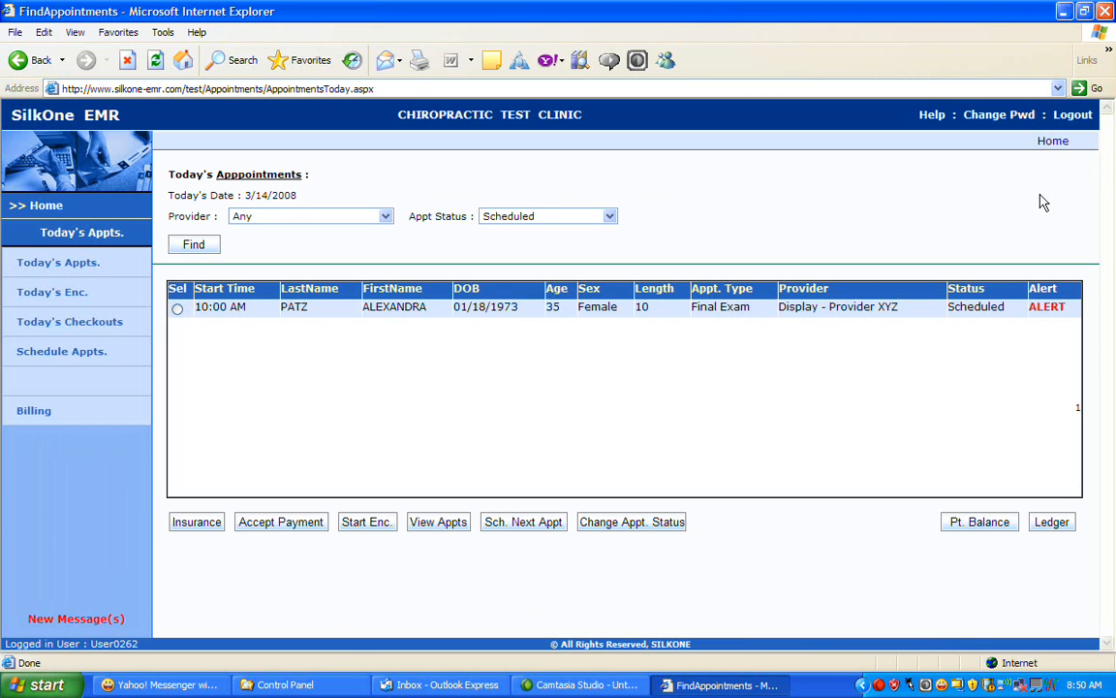
{"action": "left_click", "coordinate": [1053, 141]}
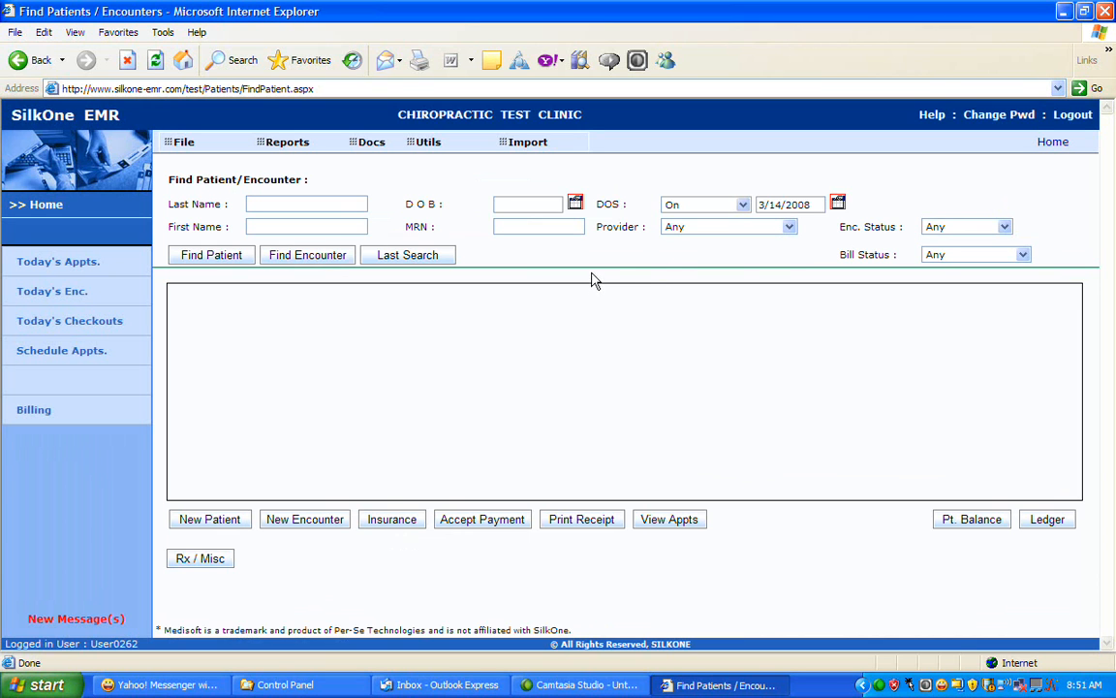
{"action": "left_click", "coordinate": [39, 411]}
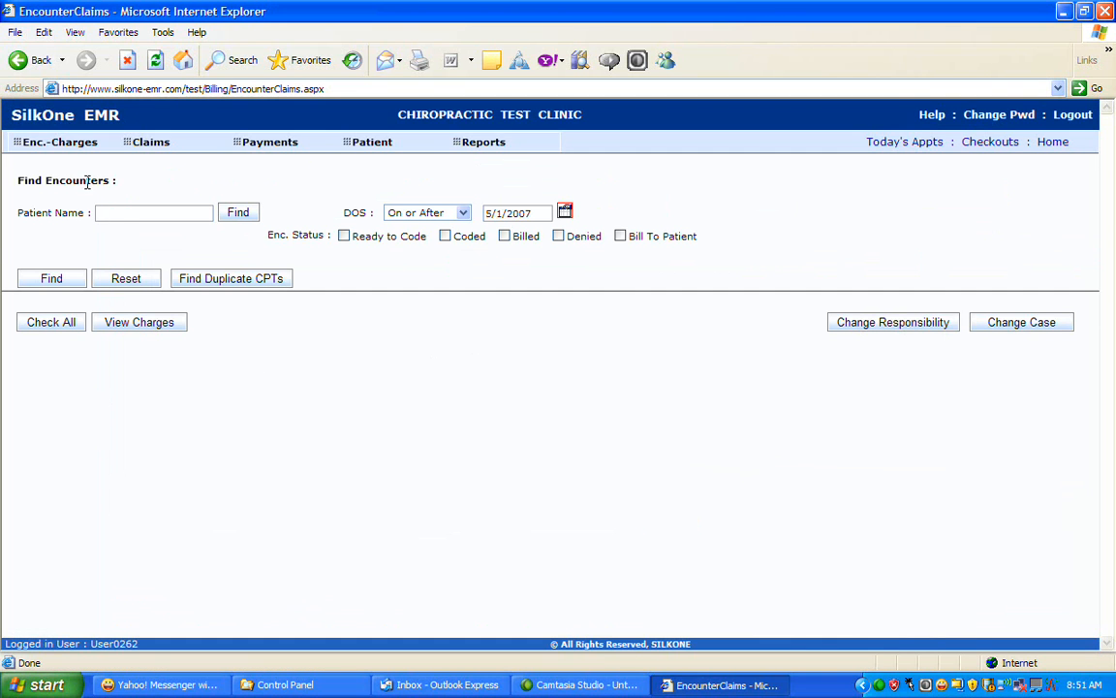
Step: List the new encounters and code the charges of the first encounter
{"action": "mouse_move", "coordinate": [72, 148]}
{"action": "left_click", "coordinate": [73, 181]}
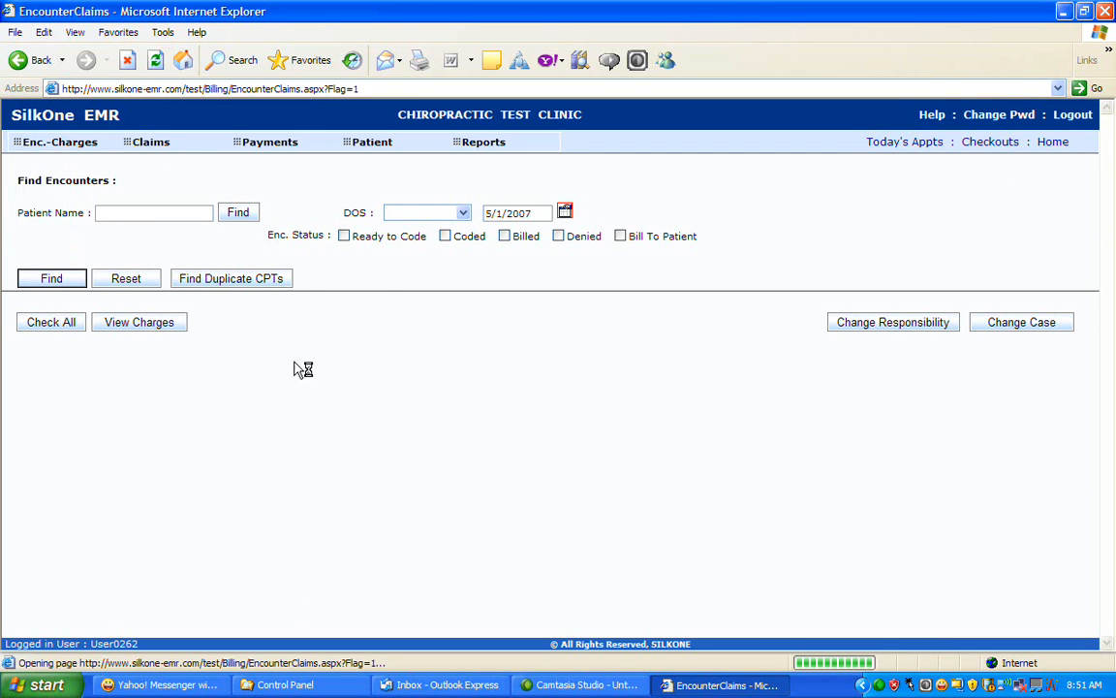
{"action": "left_click", "coordinate": [40, 334]}
{"action": "left_click", "coordinate": [254, 376]}
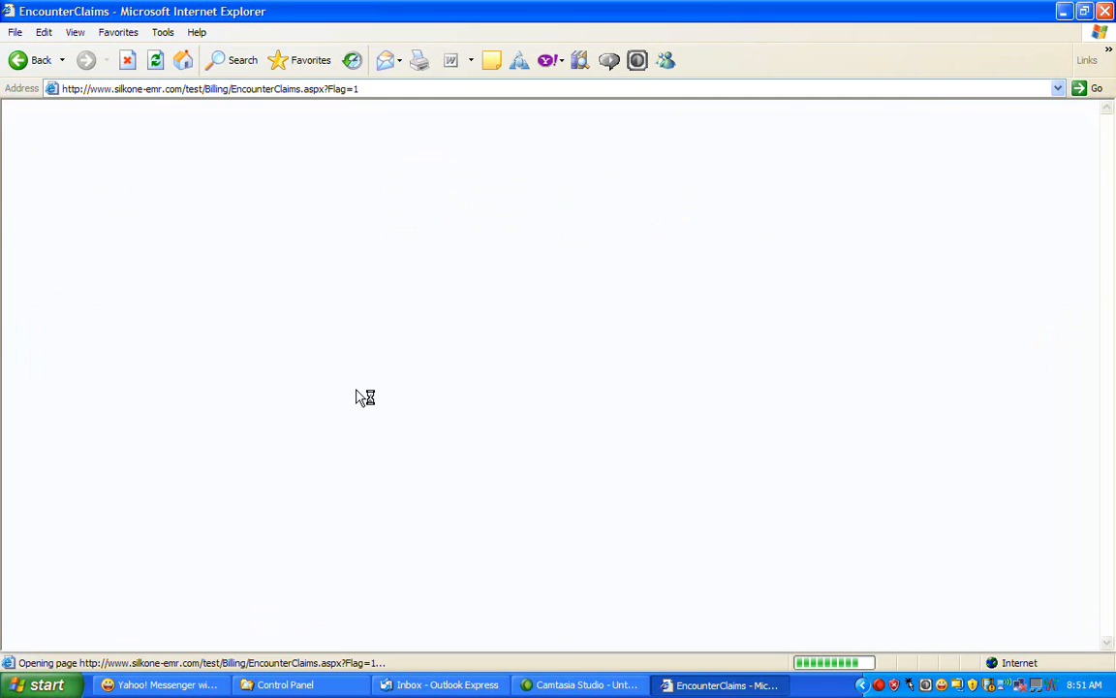
Step: Generate an electronic claim for the un-billed Blue Cross charge dated 03/14/2008
{"action": "mouse_move", "coordinate": [68, 144]}
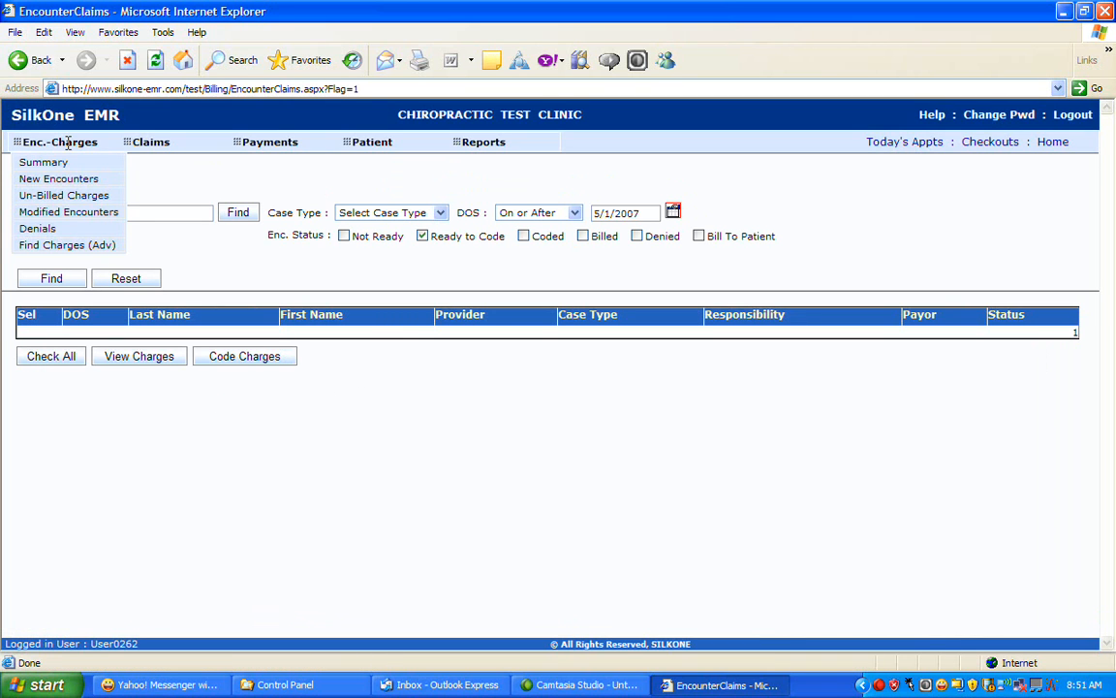
{"action": "left_click", "coordinate": [77, 197]}
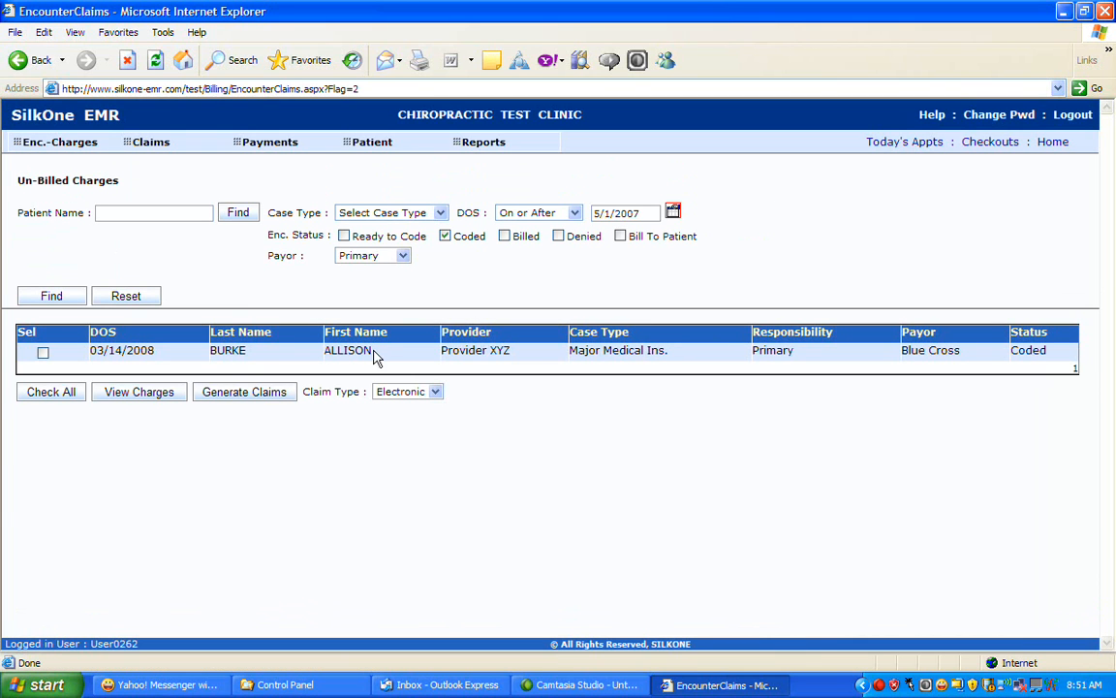
{"action": "left_click", "coordinate": [43, 353]}
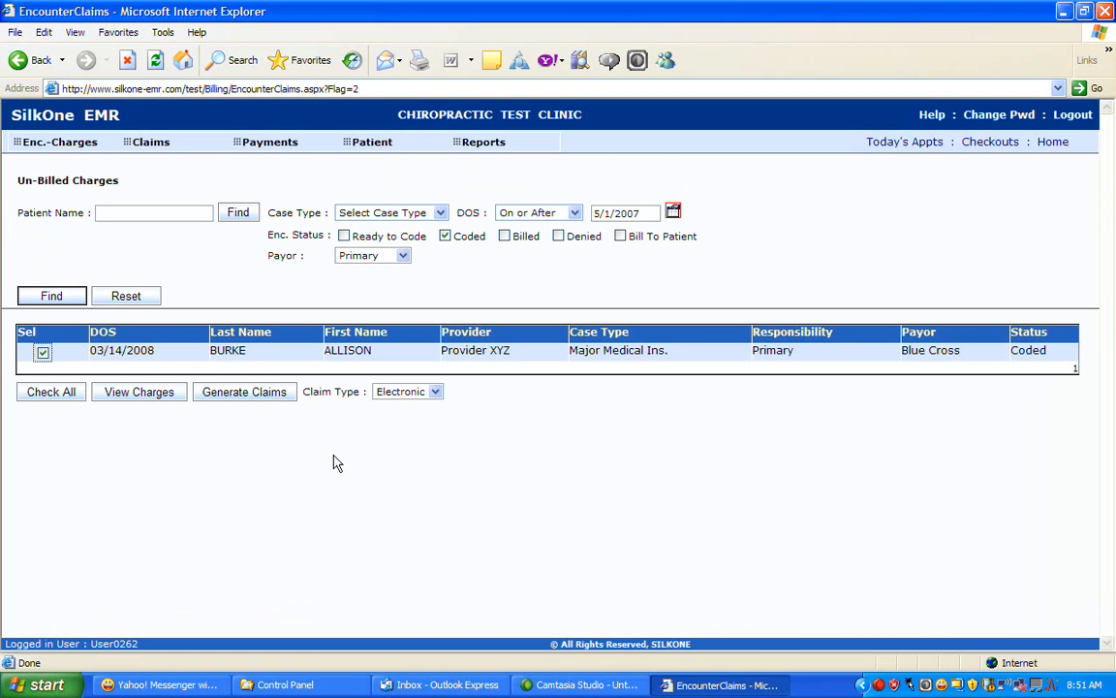
{"action": "left_click", "coordinate": [267, 399]}
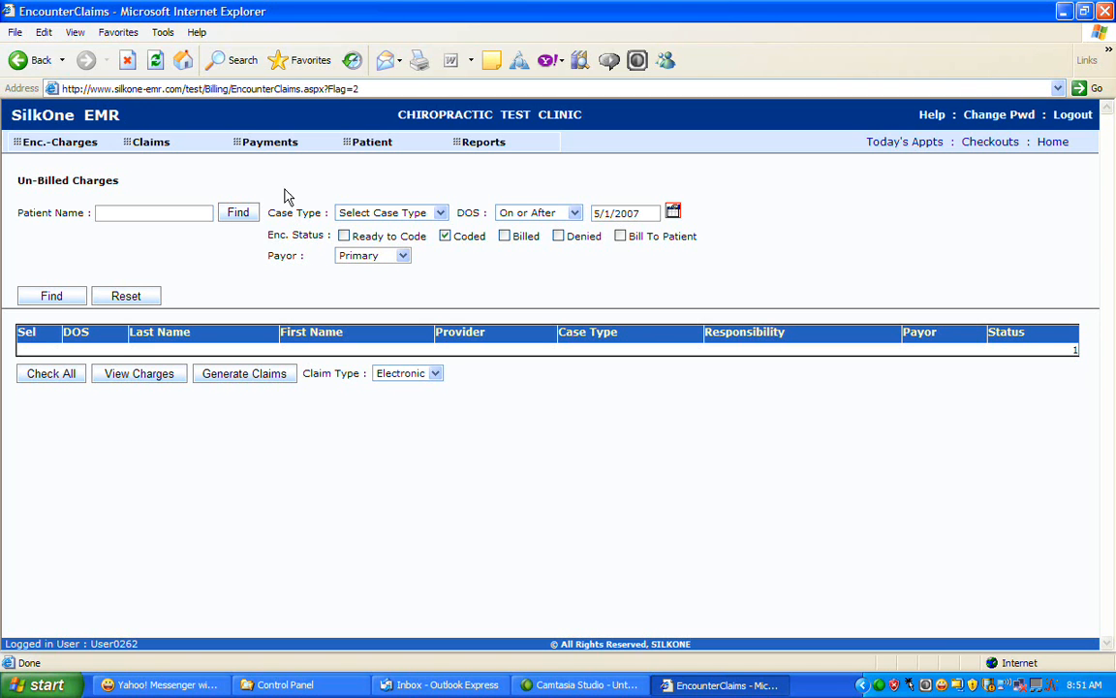
Step: Add a new payor deposit from Blue Cross, TX, with check number 124124 and an amount of 1000
{"action": "mouse_move", "coordinate": [273, 136]}
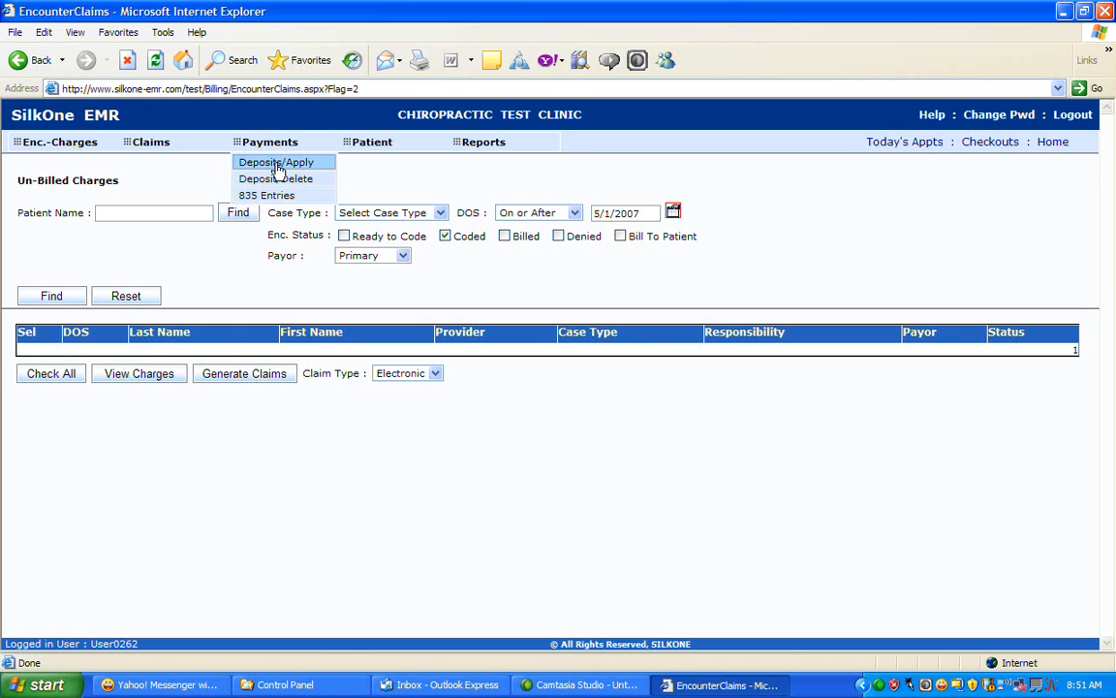
{"action": "left_click", "coordinate": [276, 163]}
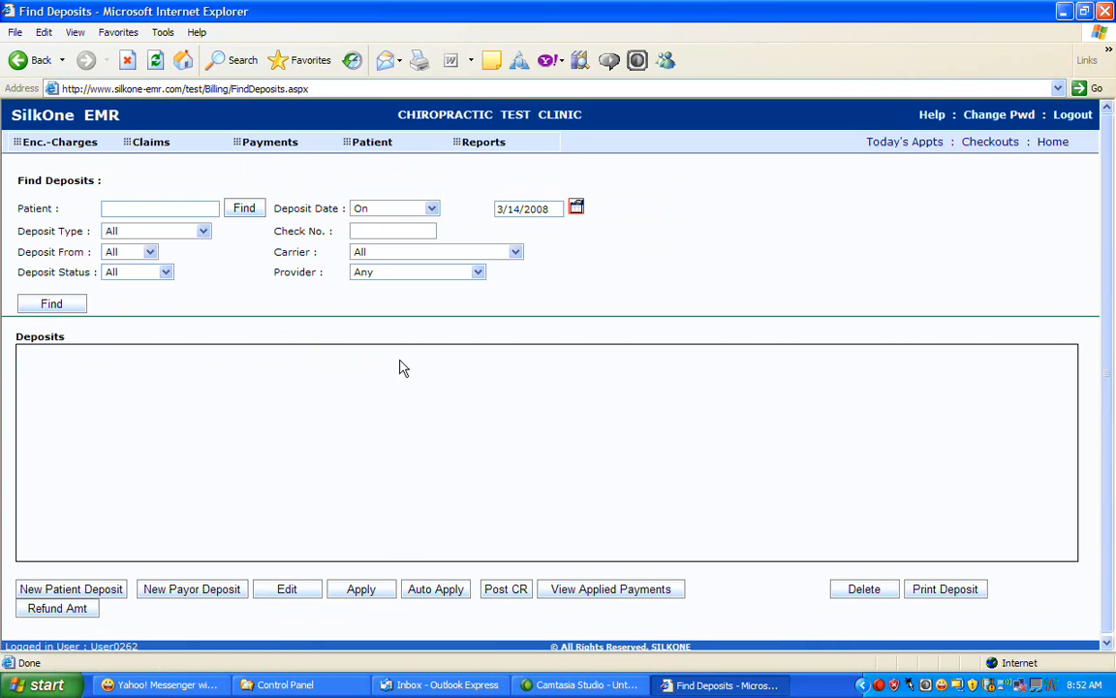
{"action": "left_click", "coordinate": [192, 595]}
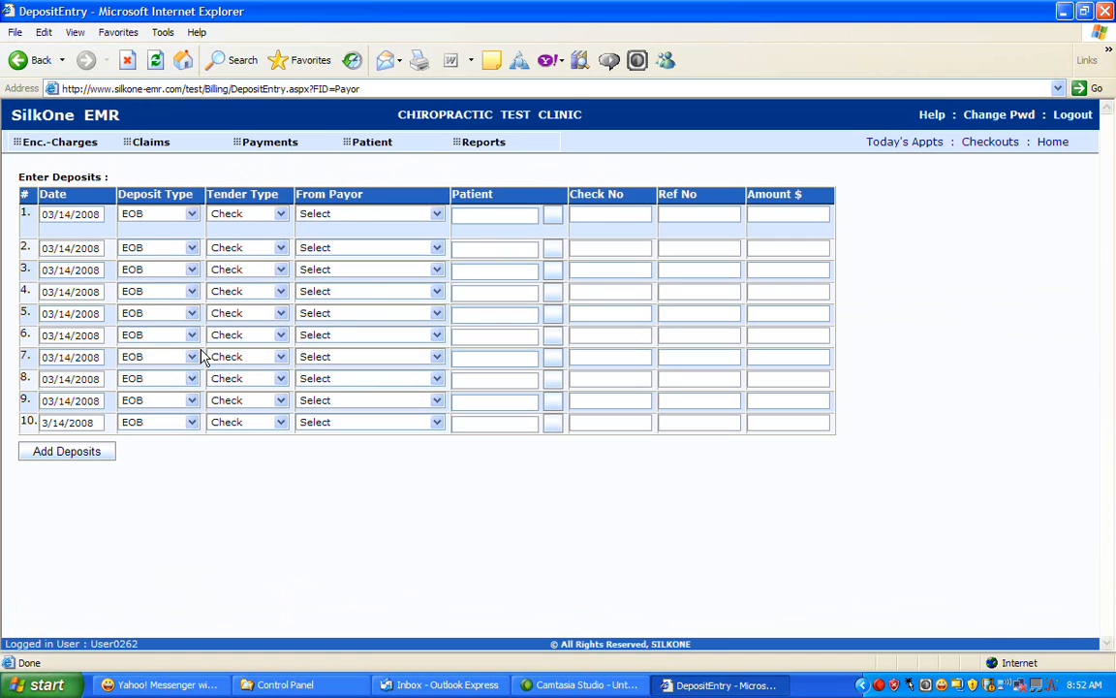
{"action": "left_click", "coordinate": [335, 216]}
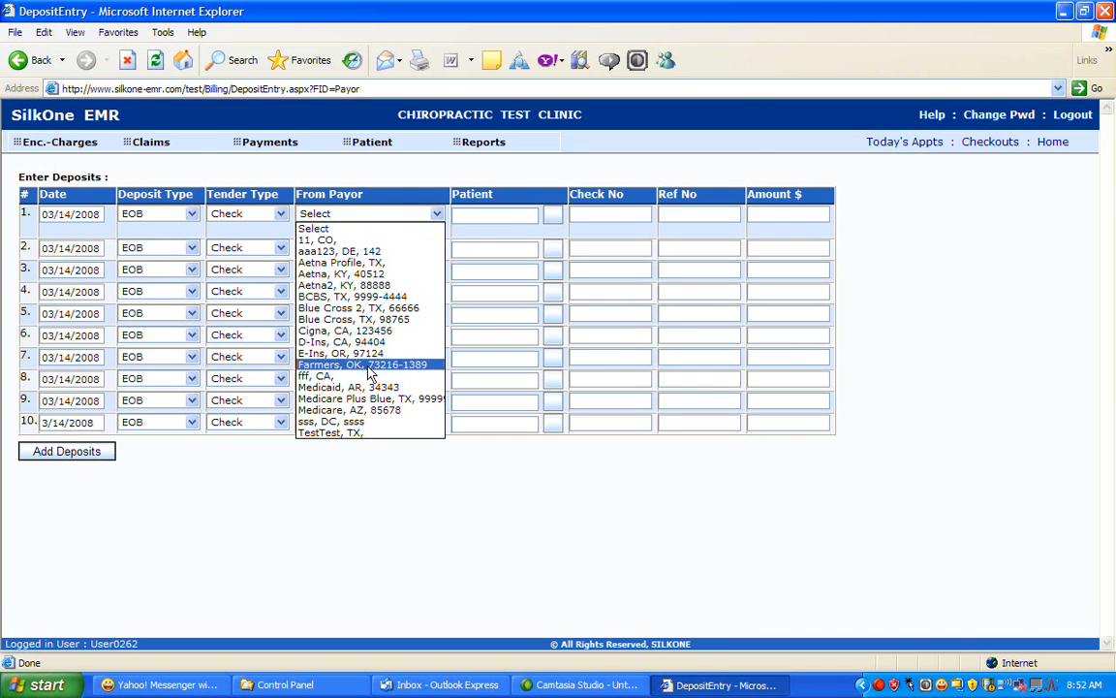
{"action": "left_click", "coordinate": [387, 319]}
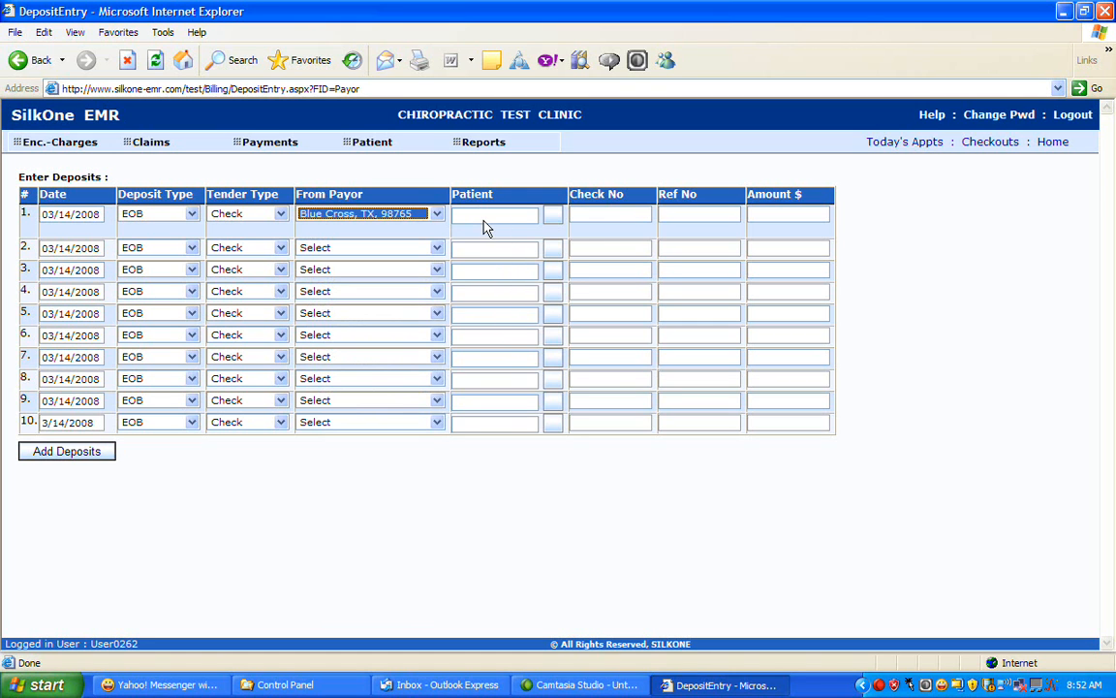
{"action": "left_click", "coordinate": [596, 215]}
{"action": "type", "text": "124124"}
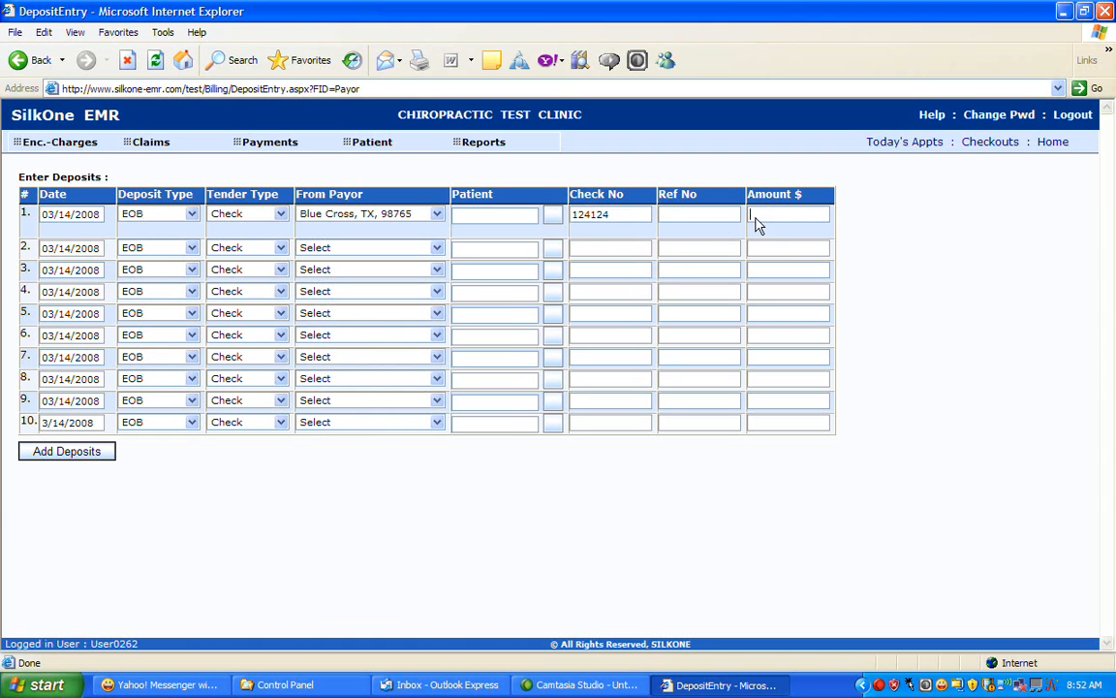
{"action": "type", "text": "1000"}
{"action": "left_click", "coordinate": [66, 452]}
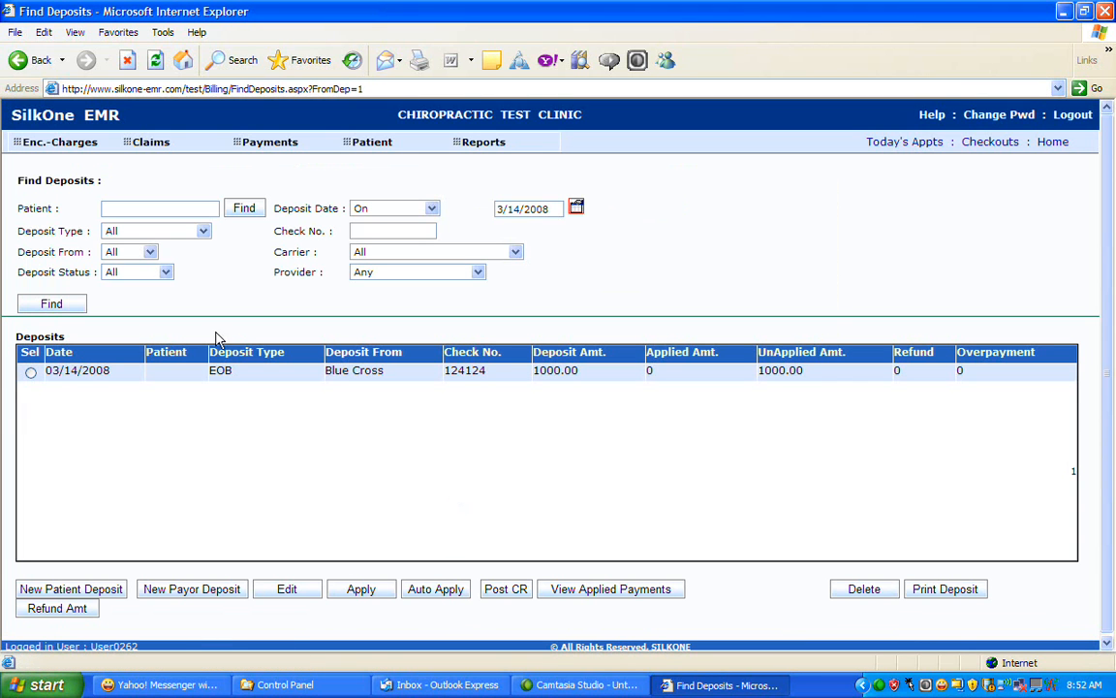
{"action": "double_click", "coordinate": [71, 181]}
{"action": "left_click_drag", "start_coordinate": [71, 180], "coordinate": [19, 181]}
{"action": "left_click", "coordinate": [153, 184]}
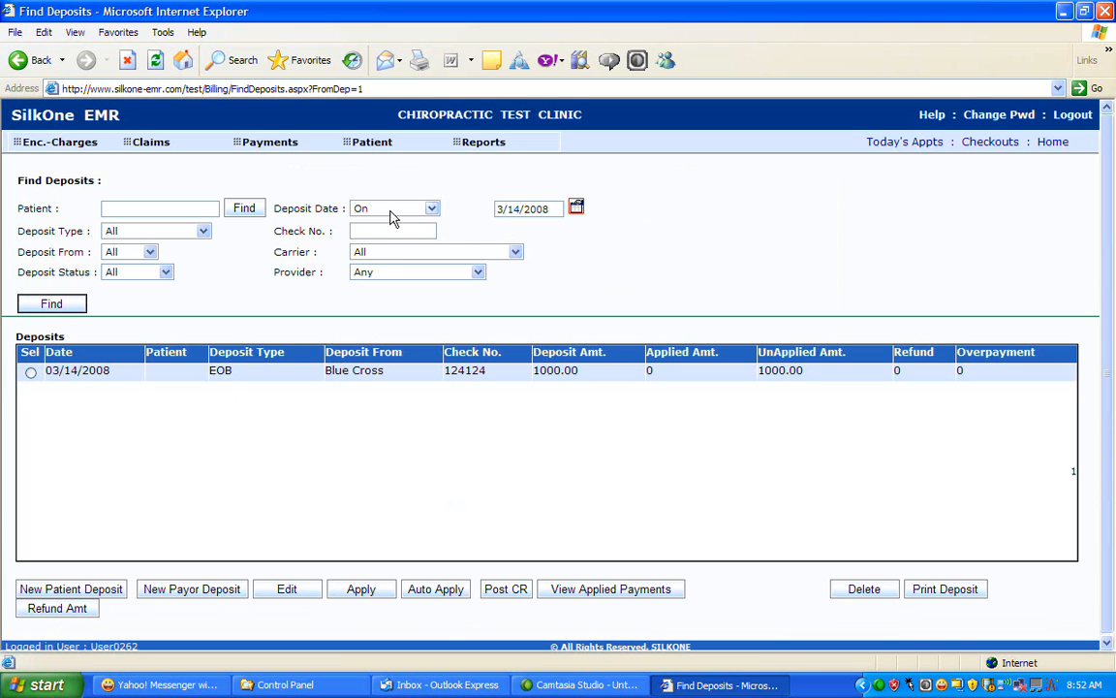
Step: Set the deposit date filter to On or Before and leave the Deposit From filter at All
{"action": "left_click", "coordinate": [359, 208]}
{"action": "left_click", "coordinate": [392, 282]}
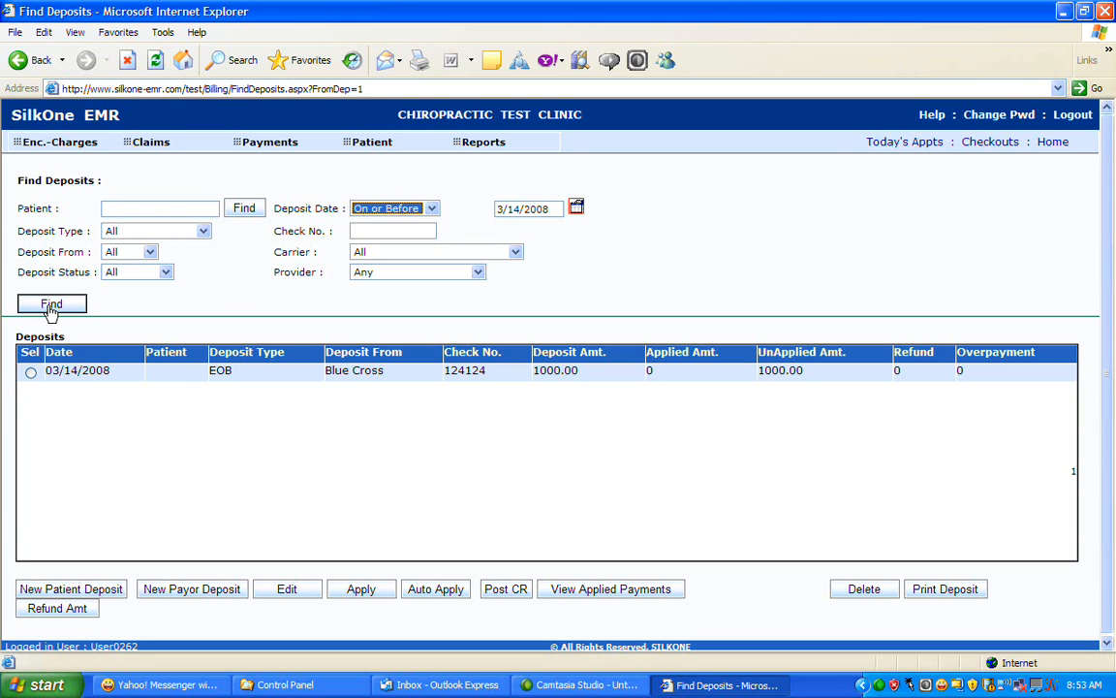
{"action": "left_click", "coordinate": [121, 252]}
{"action": "left_click", "coordinate": [249, 276]}
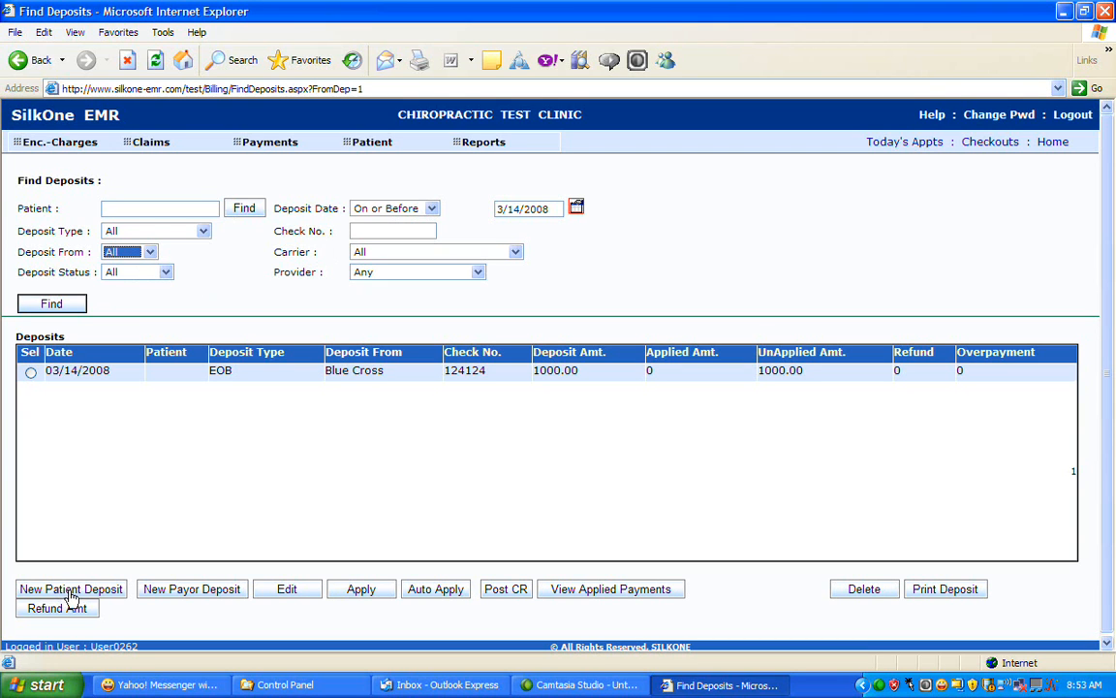
{"action": "left_click", "coordinate": [578, 289]}
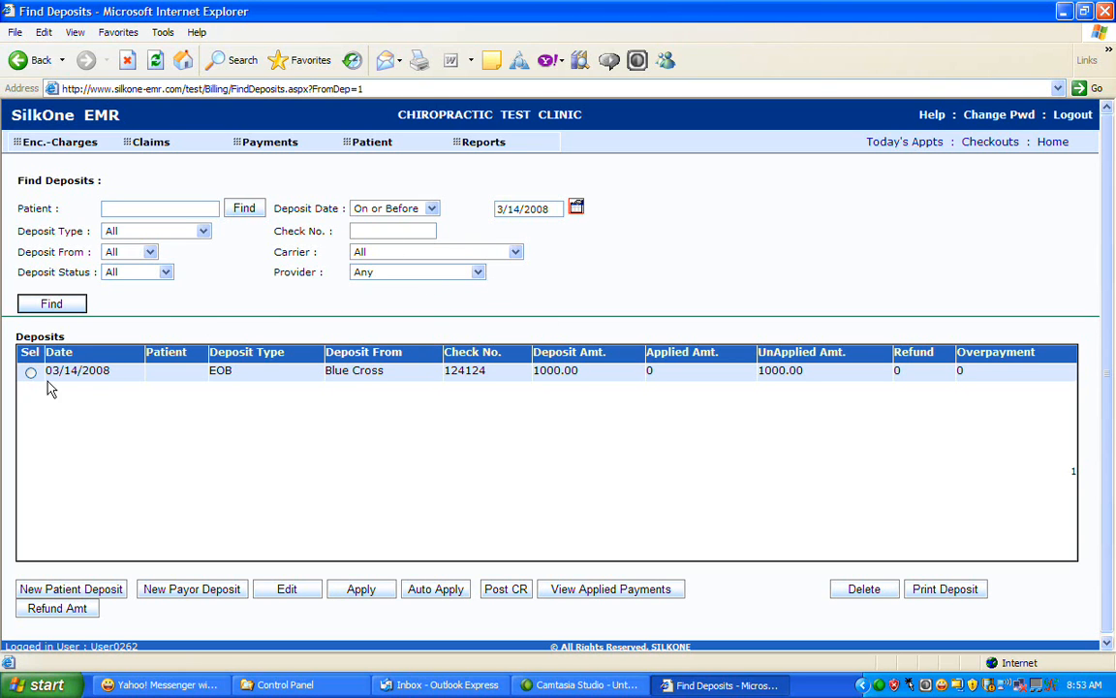
Step: Select the Blue Cross deposit and open the form for applying it to outstanding charges
{"action": "left_click", "coordinate": [30, 371]}
{"action": "left_click", "coordinate": [366, 589]}
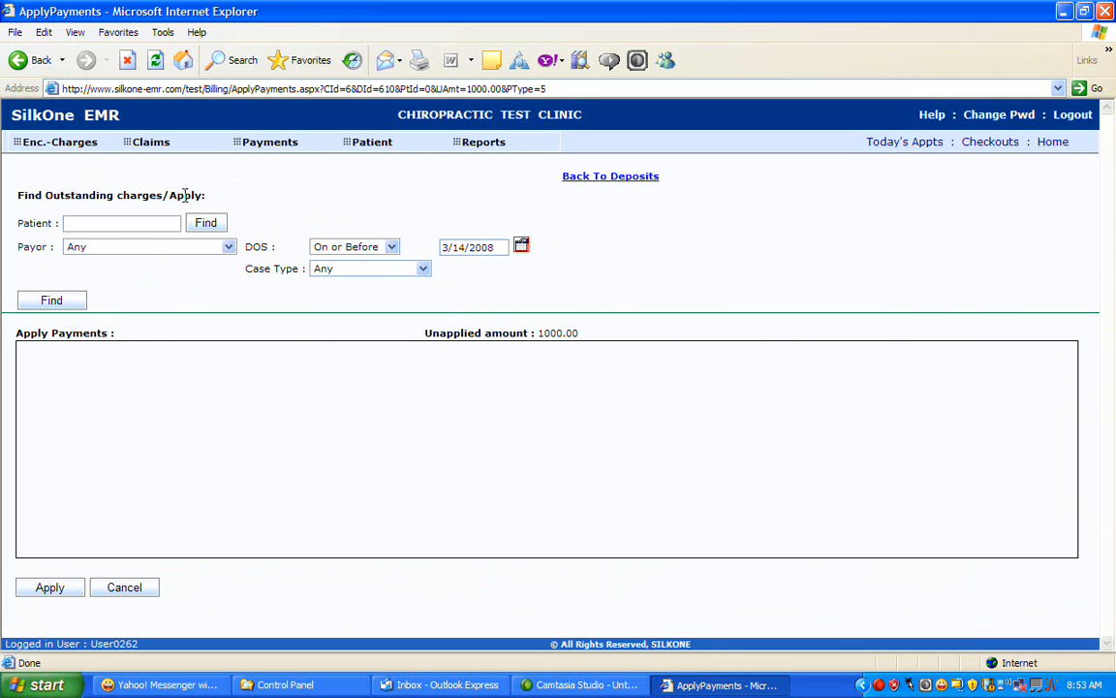
{"action": "left_click_drag", "start_coordinate": [203, 195], "coordinate": [44, 195]}
{"action": "left_click", "coordinate": [269, 199]}
Step: Look up the patient by last name, choose the first match and list that patient's outstanding charges
{"action": "left_click", "coordinate": [206, 222]}
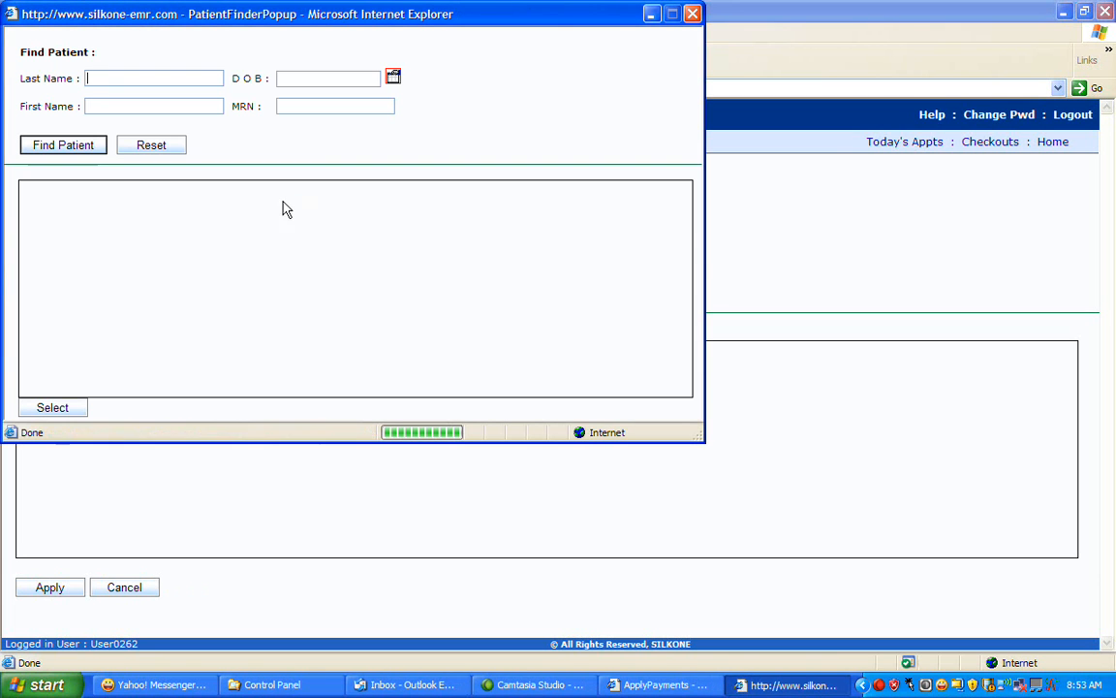
{"action": "left_click", "coordinate": [101, 80]}
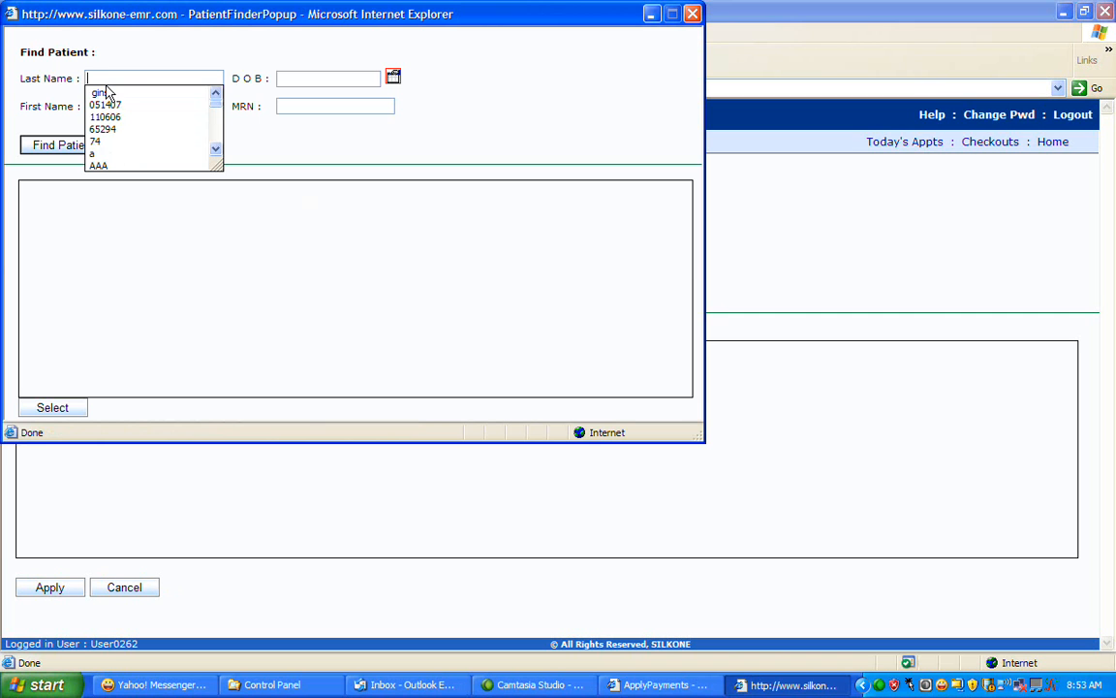
{"action": "type", "text": "bur"}
{"action": "left_click", "coordinate": [107, 93]}
{"action": "left_click", "coordinate": [79, 148]}
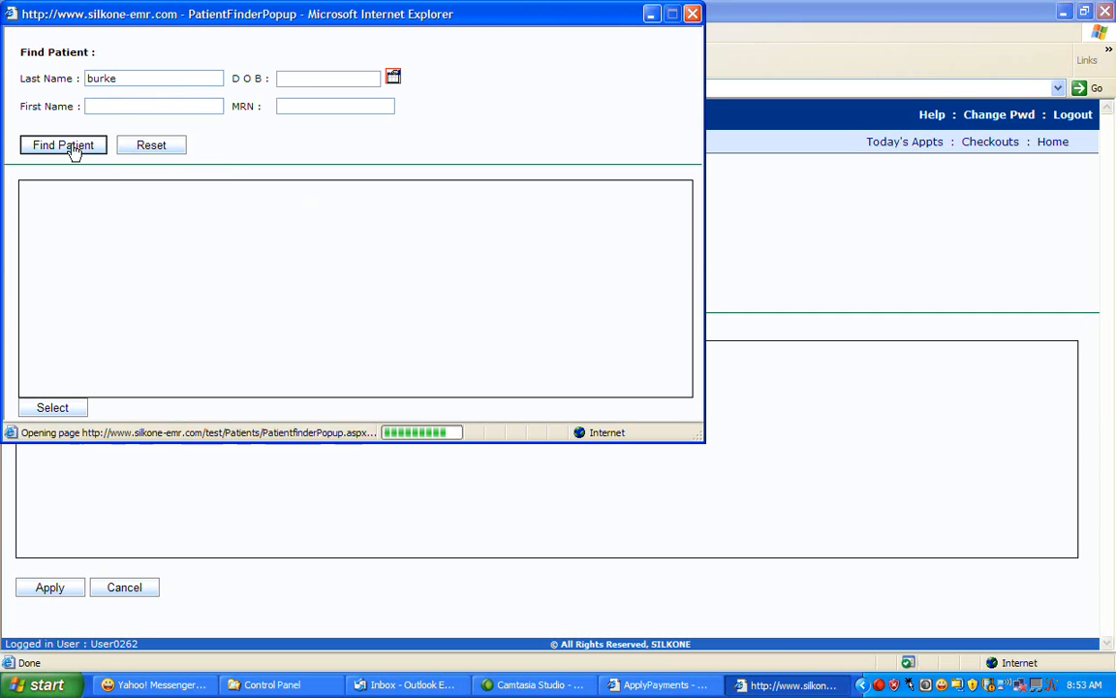
{"action": "left_click", "coordinate": [29, 211]}
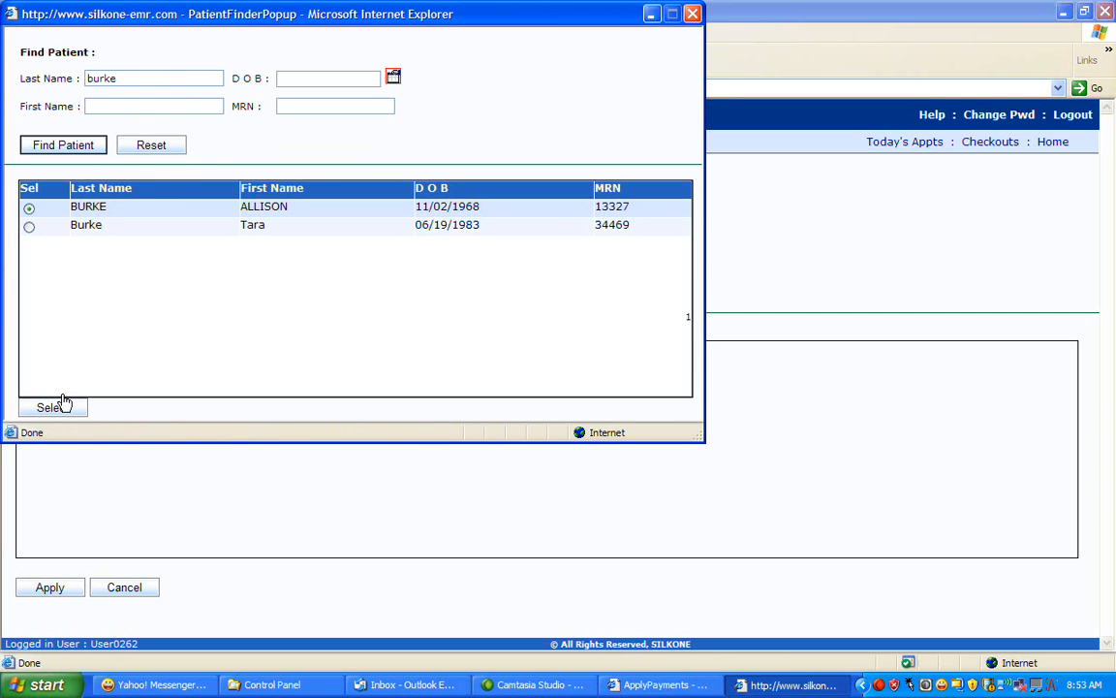
{"action": "left_click", "coordinate": [58, 405]}
{"action": "left_click", "coordinate": [62, 308]}
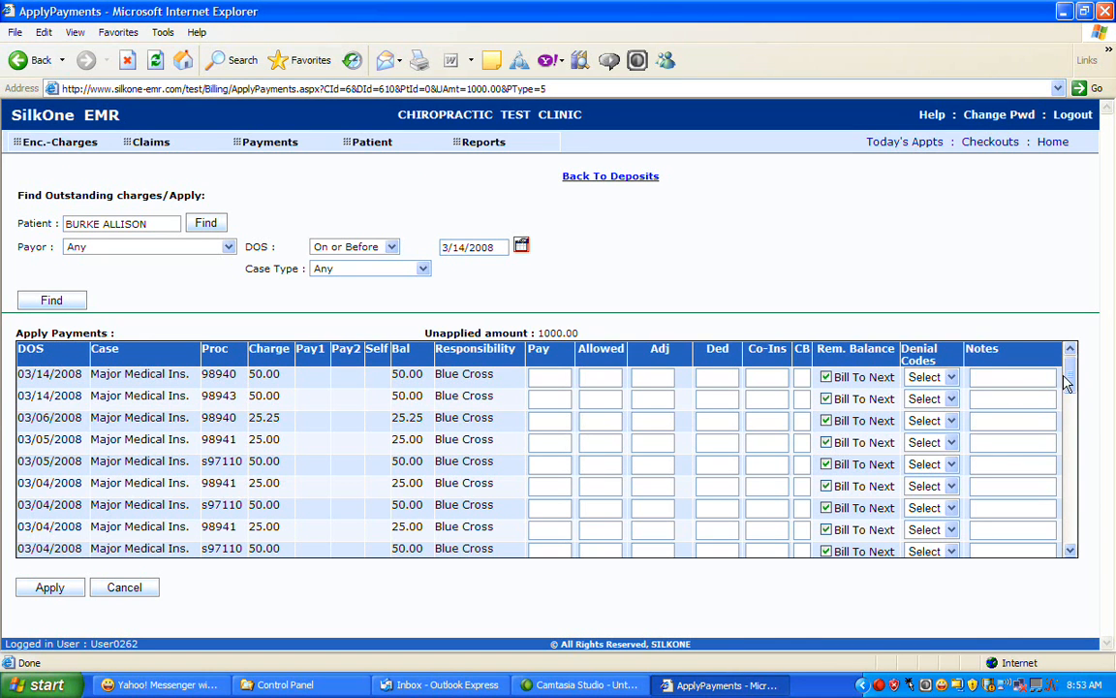
Step: Examine the first outstanding charge's amount, balance and responsibility, and the deposit's unapplied amount
{"action": "mouse_move", "coordinate": [1070, 383]}
{"action": "left_mouse_down"}
{"action": "mouse_move", "coordinate": [1070, 400]}
{"action": "mouse_move", "coordinate": [1070, 380]}
{"action": "left_mouse_up"}
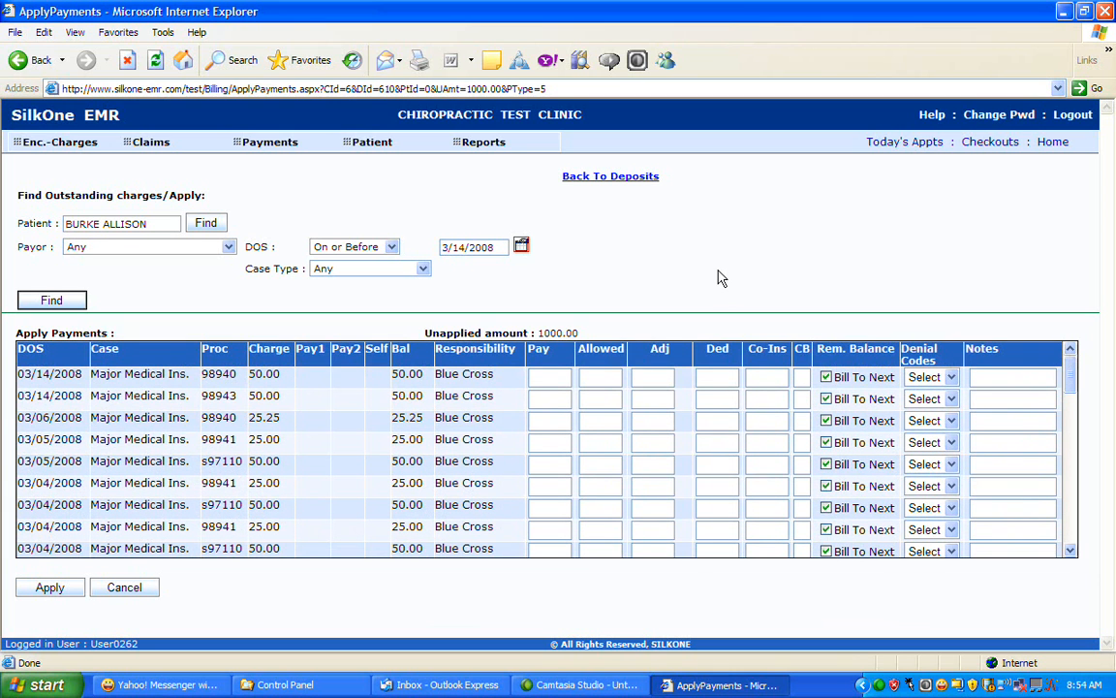
{"action": "double_click", "coordinate": [263, 374]}
{"action": "left_click", "coordinate": [422, 374]}
{"action": "double_click", "coordinate": [408, 375]}
{"action": "left_click_drag", "start_coordinate": [495, 374], "coordinate": [436, 374]}
{"action": "left_click", "coordinate": [590, 304]}
{"action": "left_click_drag", "start_coordinate": [489, 374], "coordinate": [437, 375]}
{"action": "left_click", "coordinate": [584, 297]}
{"action": "left_click", "coordinate": [622, 308]}
{"action": "left_click_drag", "start_coordinate": [424, 332], "coordinate": [532, 334]}
{"action": "left_click", "coordinate": [560, 312]}
{"action": "double_click", "coordinate": [560, 333]}
{"action": "left_click", "coordinate": [647, 293]}
{"action": "double_click", "coordinate": [544, 332]}
{"action": "left_click", "coordinate": [623, 309]}
Step: Enter a payment of 25 and an adjustment of 10 for the 03/14/2008 charge with procedure 98940
{"action": "left_click", "coordinate": [540, 376]}
{"action": "key", "text": "Tab"}
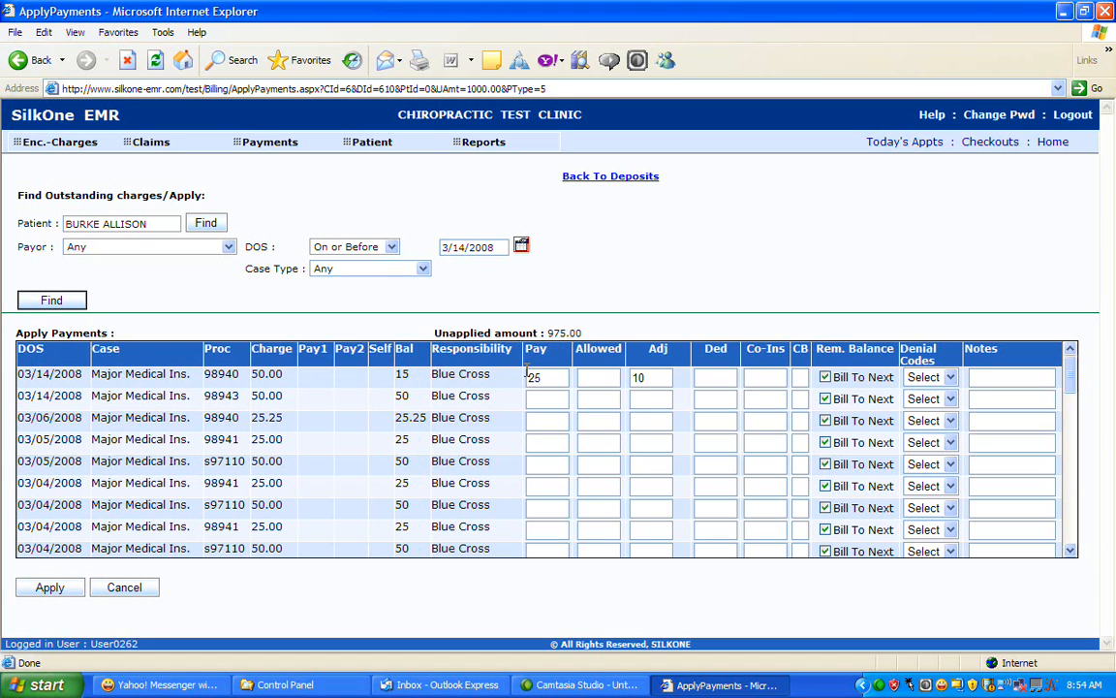
{"action": "key", "text": "Tab"}
{"action": "key", "text": "Tab"}
{"action": "left_click_drag", "start_coordinate": [18, 364], "coordinate": [301, 414]}
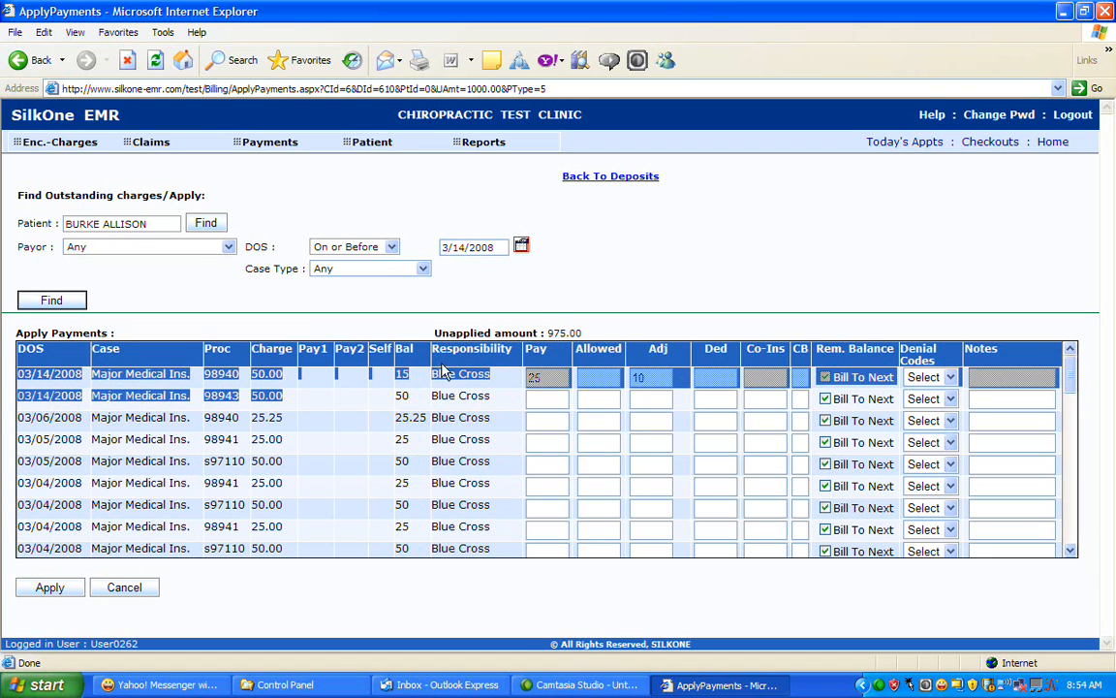
{"action": "left_click", "coordinate": [567, 321]}
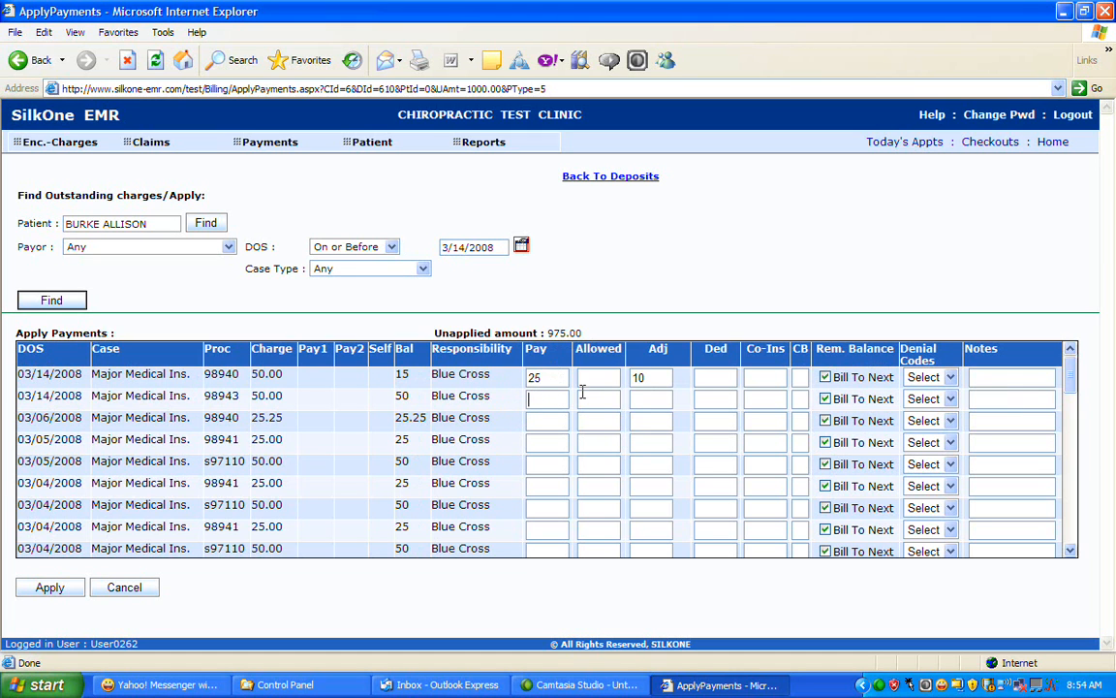
Step: Enter a payment of 10 for the 98943 charge, clear its Bill To Next option and apply the payments
{"action": "type", "text": "10"}
{"action": "left_click", "coordinate": [825, 399]}
{"action": "left_click", "coordinate": [600, 307]}
{"action": "left_click", "coordinate": [50, 587]}
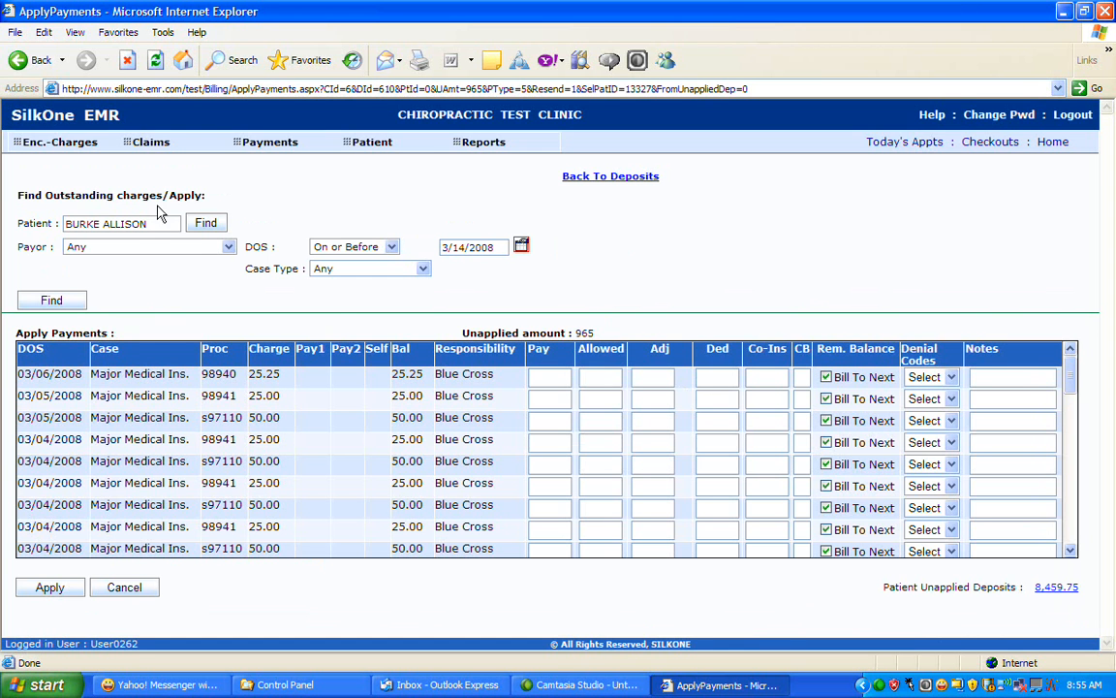
Step: Enter a payment of 20 and an adjustment of 5 for the 03/06/2008 charge with procedure 98940
{"action": "left_click_drag", "start_coordinate": [595, 332], "coordinate": [578, 332]}
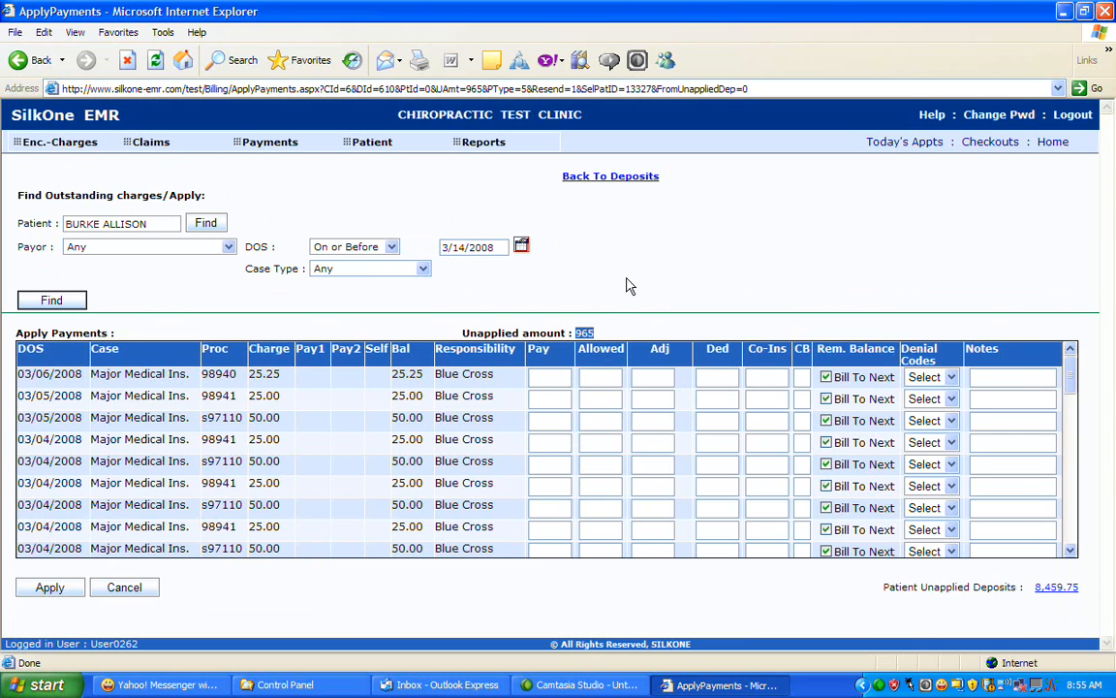
{"action": "left_click", "coordinate": [518, 326]}
{"action": "type", "text": "20"}
{"action": "key", "text": "Tab"}
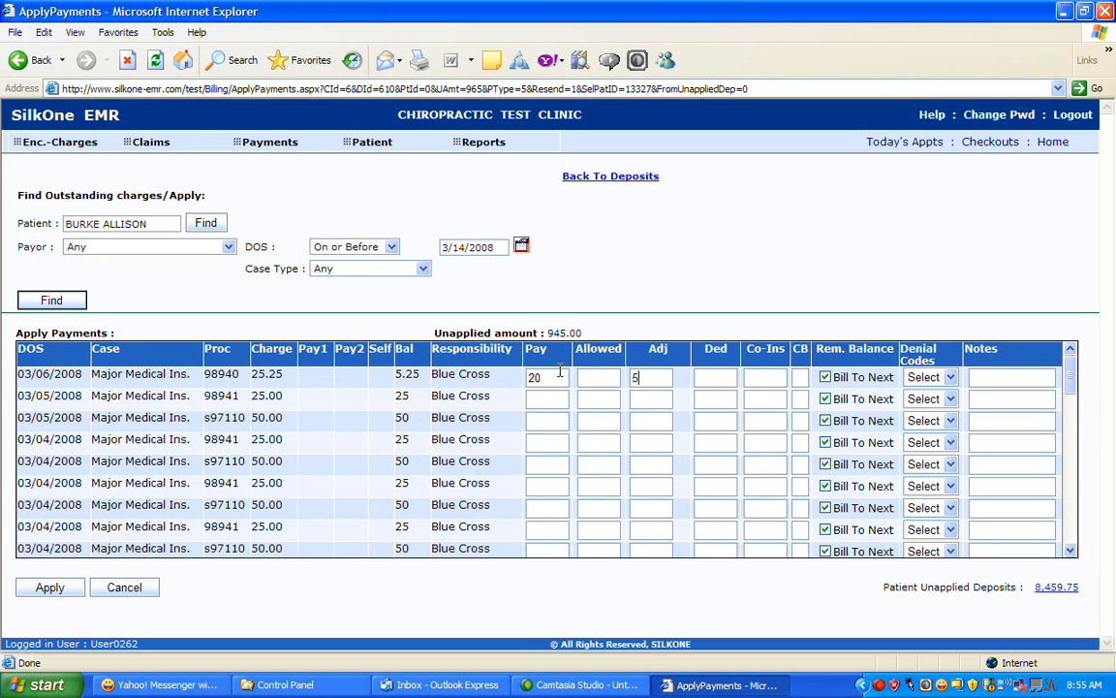
Step: Apply the entered payment, and find another patient by last name to list that patient's outstanding charges
{"action": "left_click", "coordinate": [49, 588]}
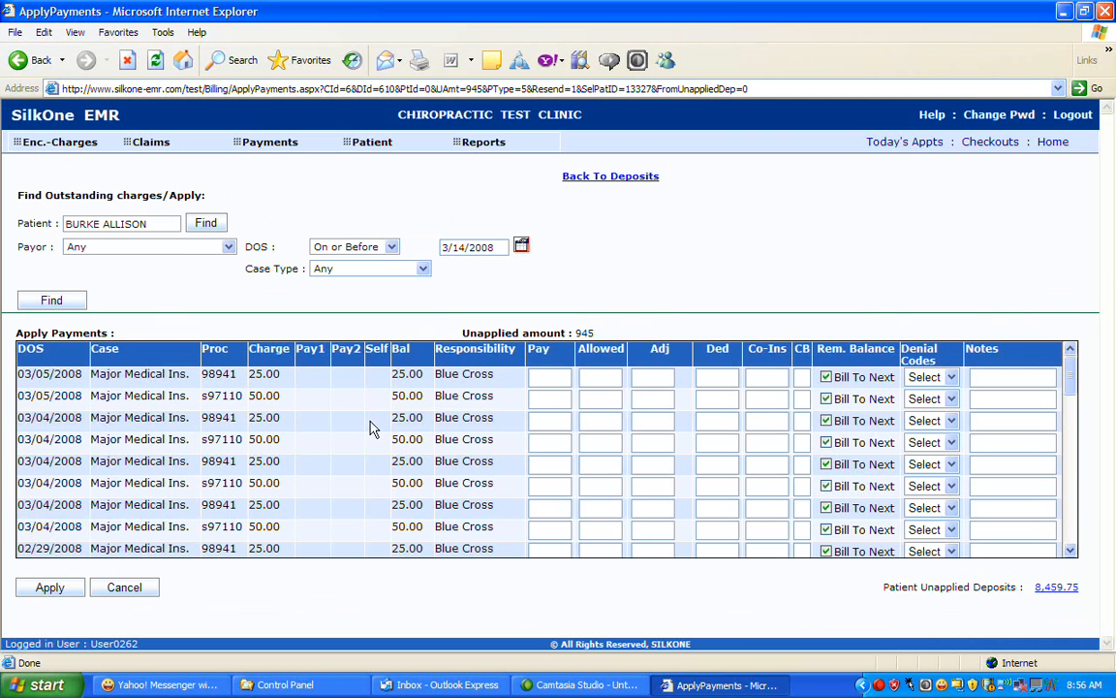
{"action": "left_click", "coordinate": [206, 223]}
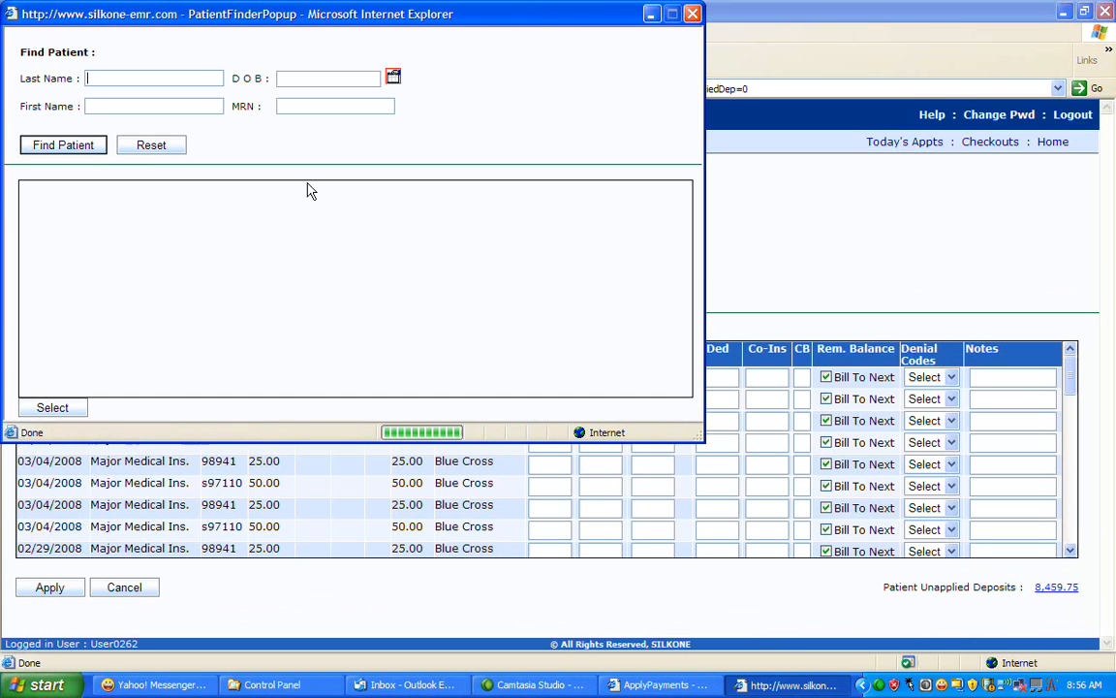
{"action": "type", "text": "patz"}
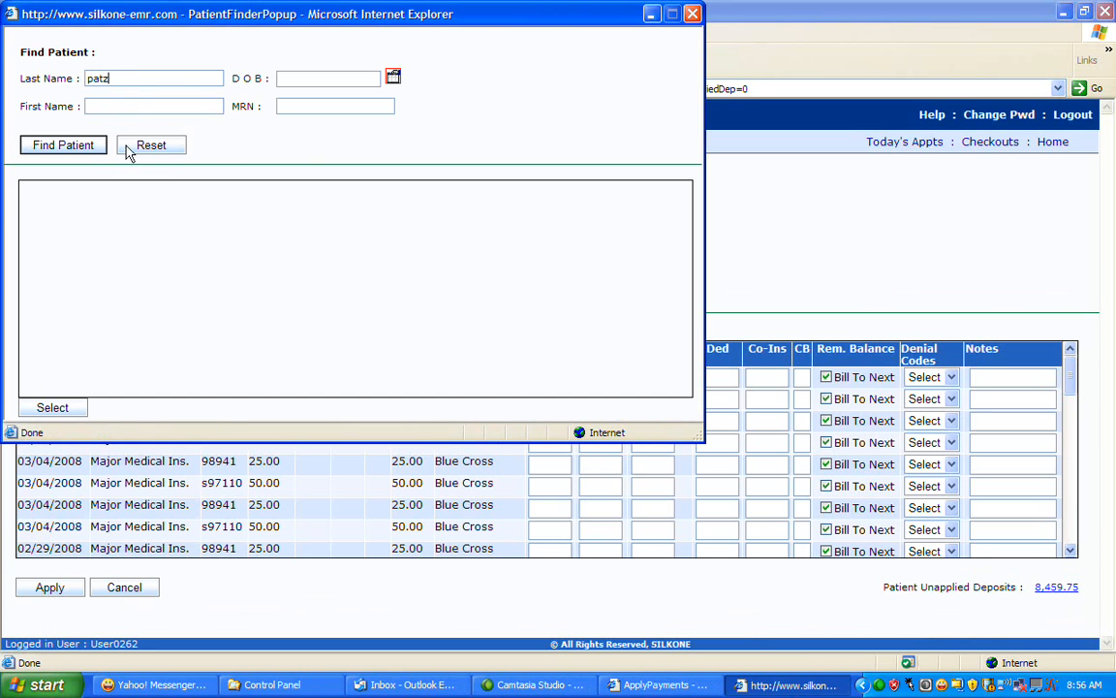
{"action": "left_click", "coordinate": [87, 150]}
{"action": "left_click", "coordinate": [29, 207]}
{"action": "left_click", "coordinate": [64, 408]}
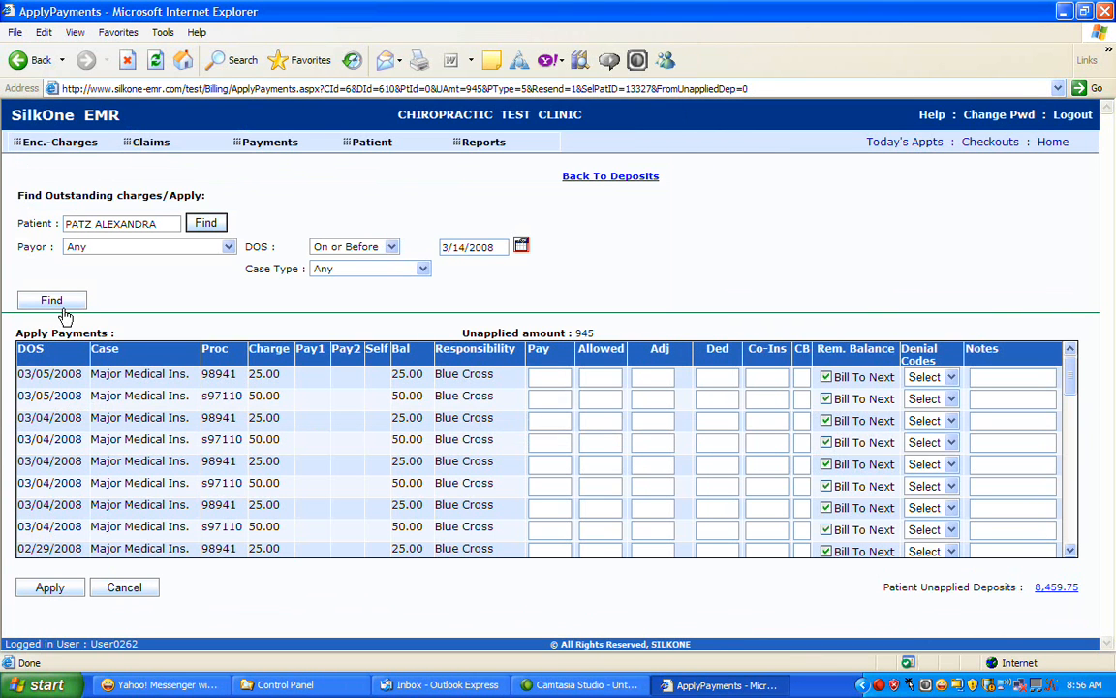
{"action": "left_click", "coordinate": [64, 302]}
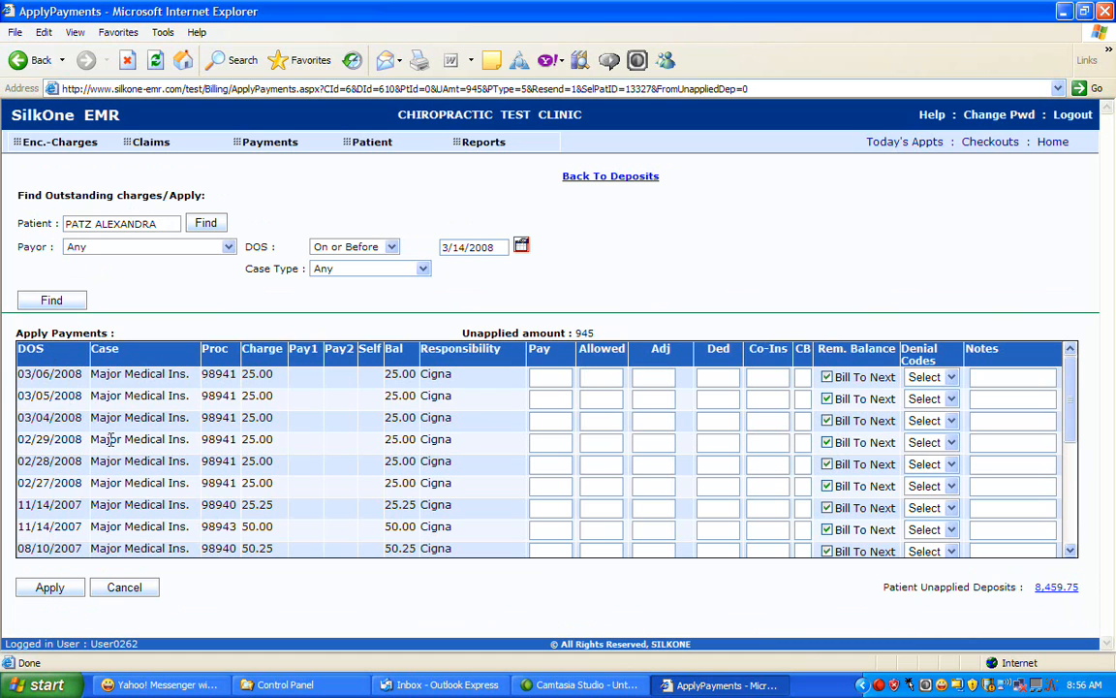
Step: Enter a payment of 25 and an adjustment of 0 for the 03/06/2008 charge with procedure 98941 and apply them
{"action": "left_click", "coordinate": [549, 378]}
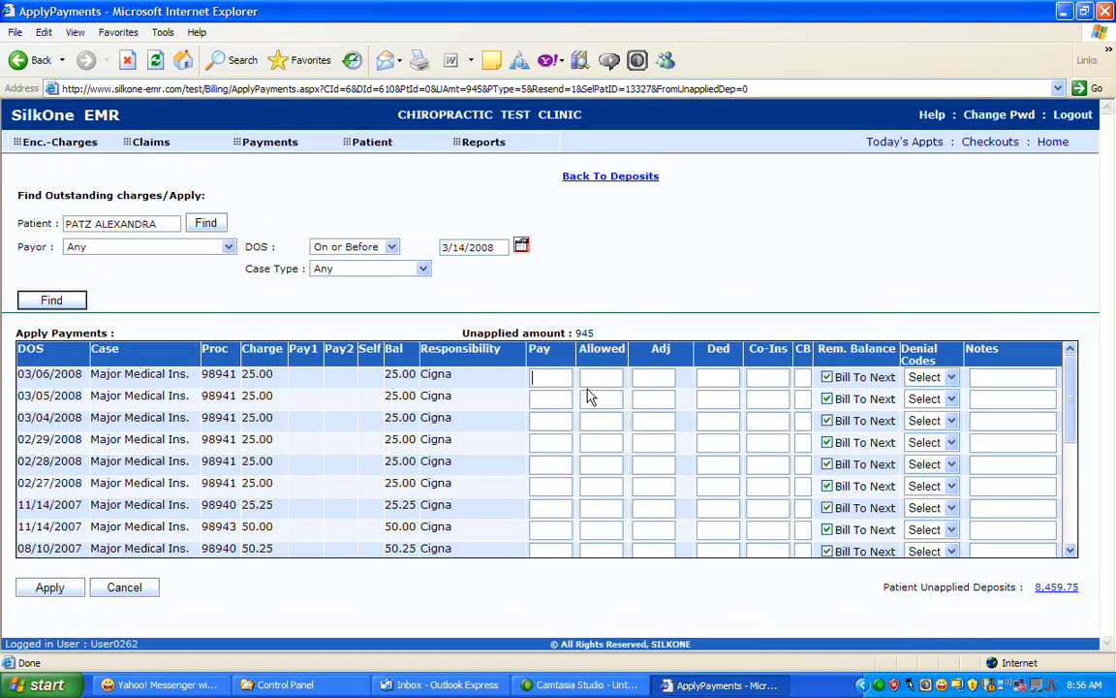
{"action": "type", "text": "25"}
{"action": "key", "text": "Tab"}
{"action": "key", "text": "Tab"}
{"action": "type", "text": "0"}
{"action": "key", "text": "Tab"}
{"action": "key", "text": "Tab"}
{"action": "left_click", "coordinate": [51, 590]}
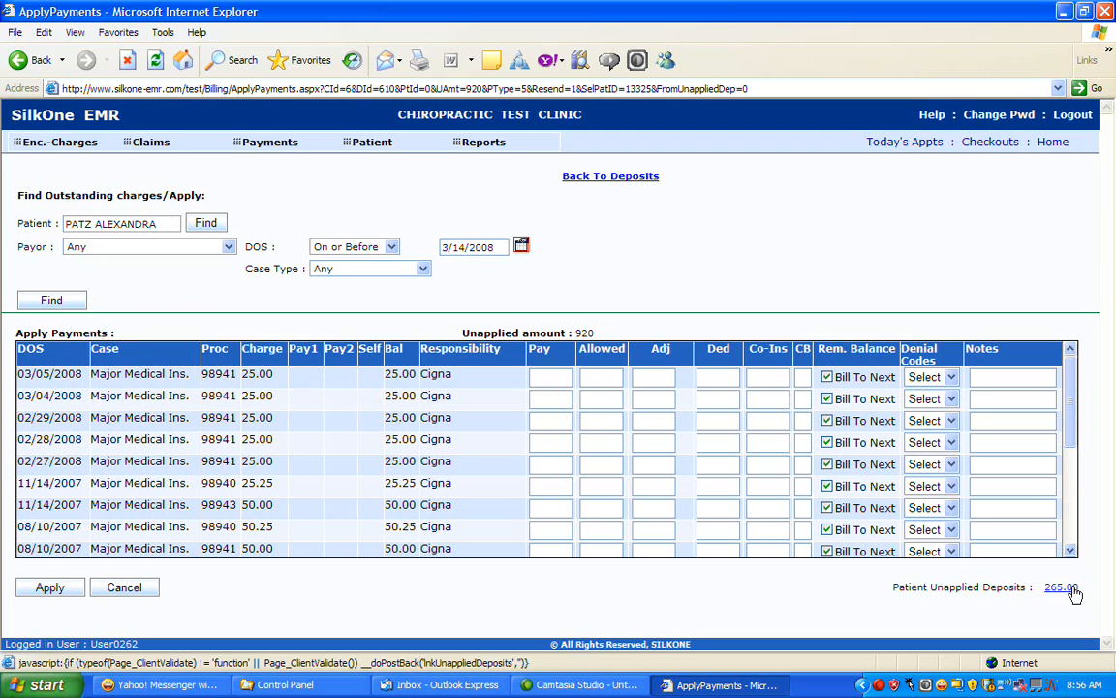
Step: Open the patient's unapplied deposits, choose the 10/12/2007 CoPay deposit for applying and list the outstanding charges
{"action": "left_click_drag", "start_coordinate": [892, 586], "coordinate": [1022, 586]}
{"action": "left_click", "coordinate": [984, 613]}
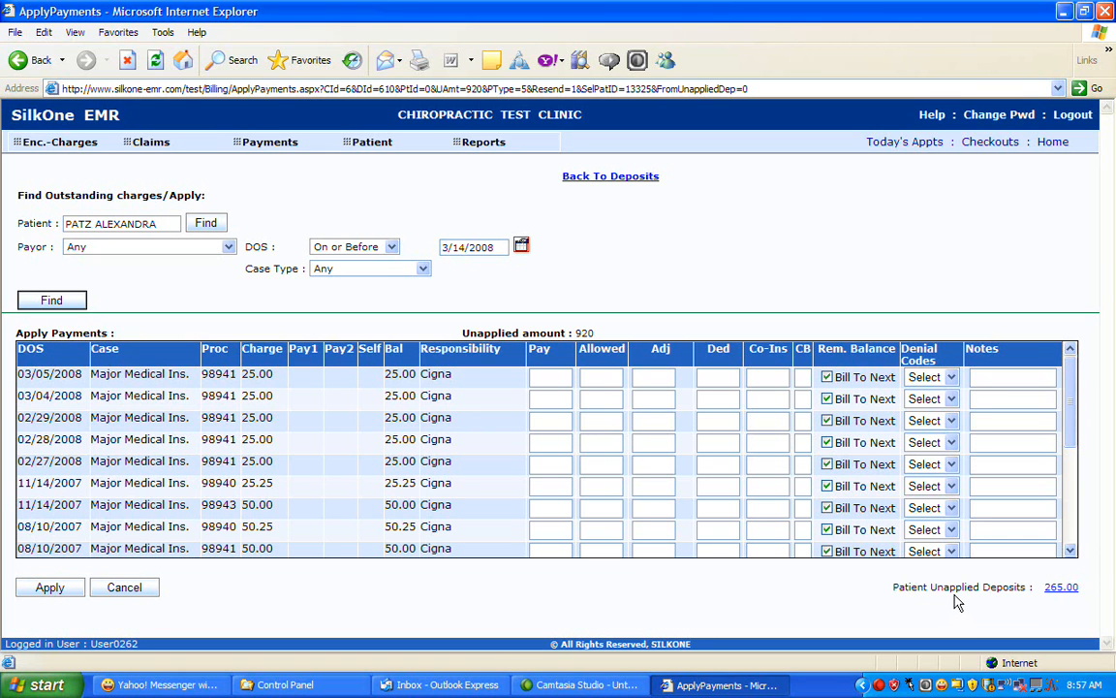
{"action": "left_click", "coordinate": [1063, 589]}
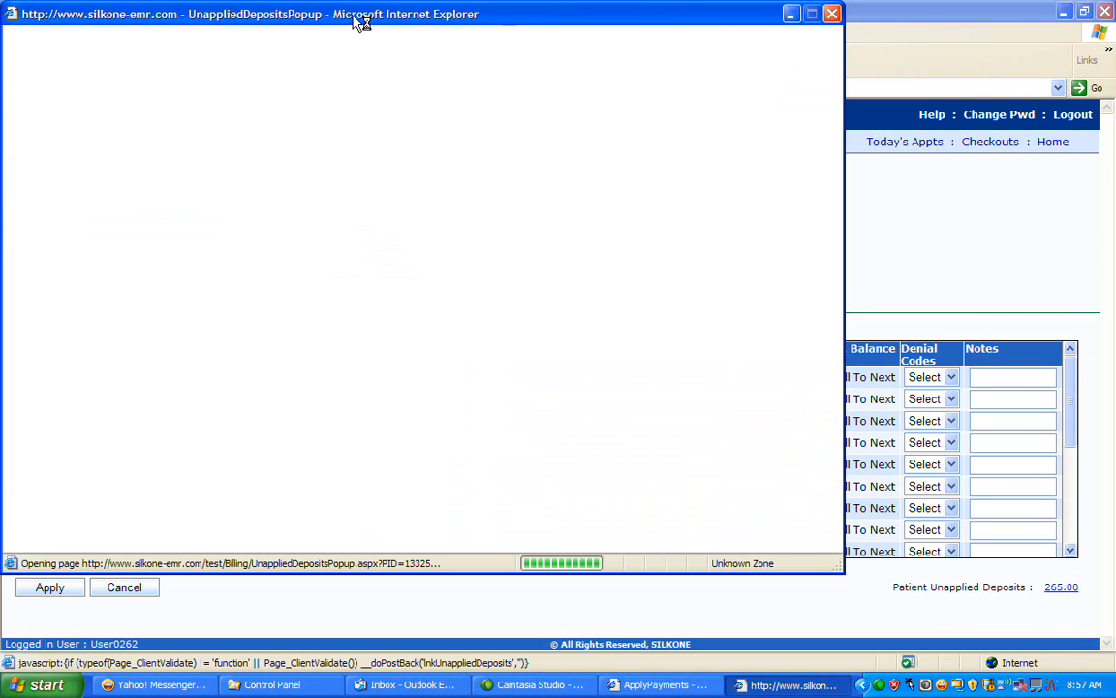
{"action": "left_click_drag", "start_coordinate": [362, 32], "coordinate": [526, 74]}
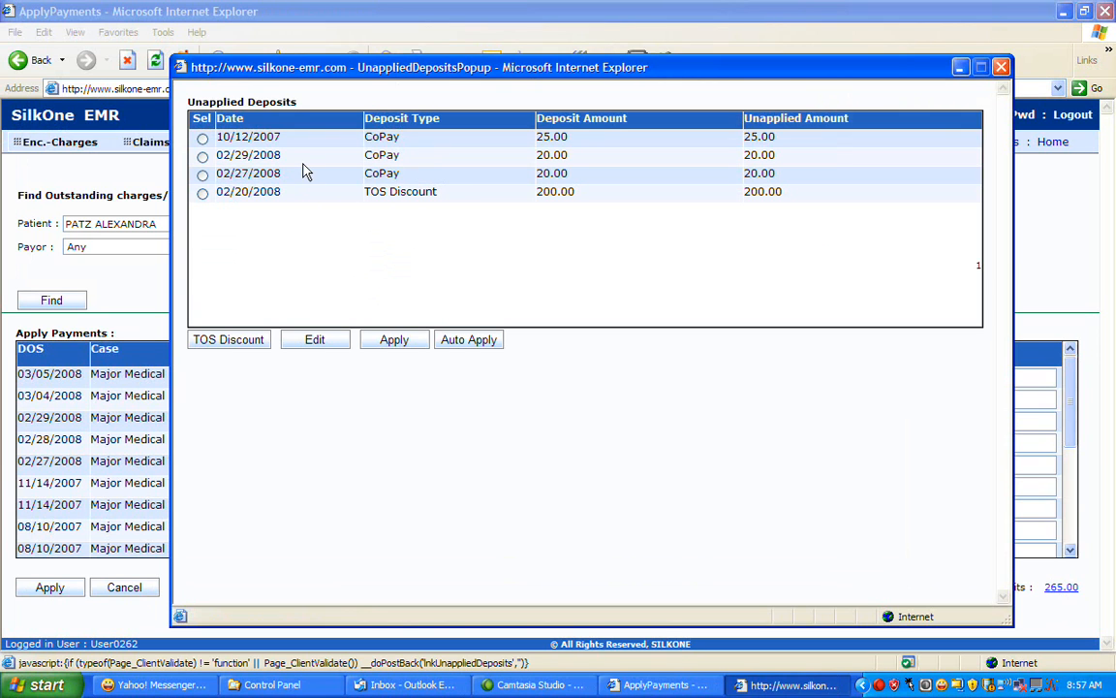
{"action": "left_click", "coordinate": [203, 137]}
{"action": "left_click", "coordinate": [400, 340]}
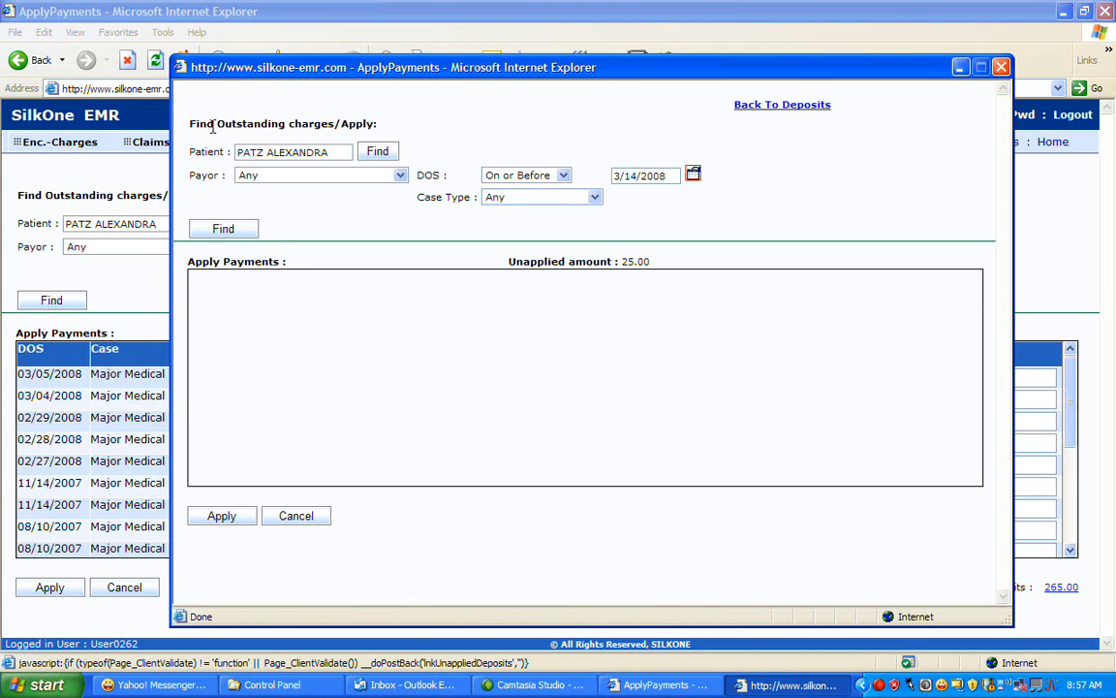
{"action": "left_click", "coordinate": [230, 228]}
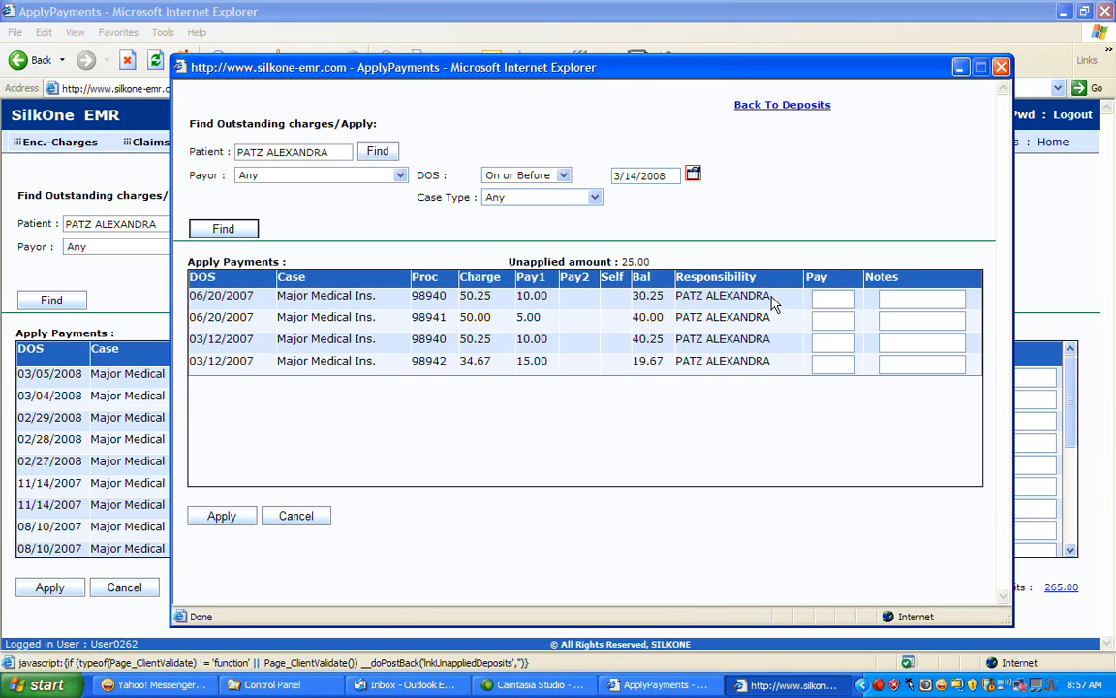
Step: Compare the responsibility of the charges payable from the CoPay deposit with that of the insurance charges on the main page
{"action": "triple_click", "coordinate": [773, 300]}
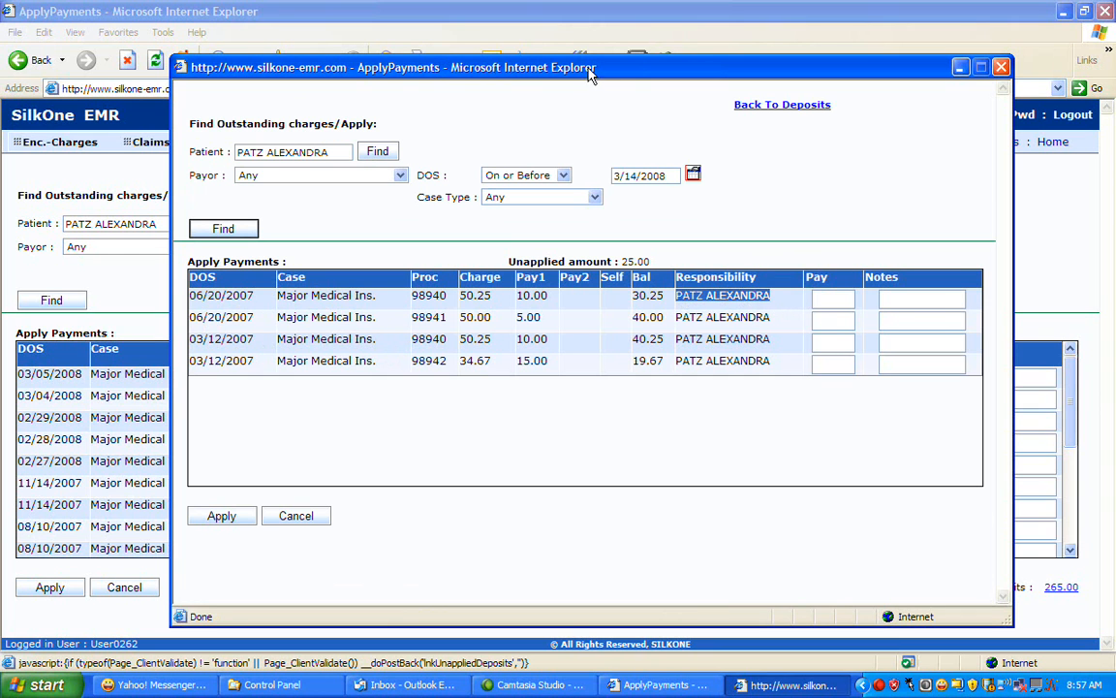
{"action": "left_click_drag", "start_coordinate": [542, 72], "coordinate": [857, 81]}
{"action": "left_click_drag", "start_coordinate": [1035, 75], "coordinate": [767, 77]}
{"action": "left_click", "coordinate": [1014, 85]}
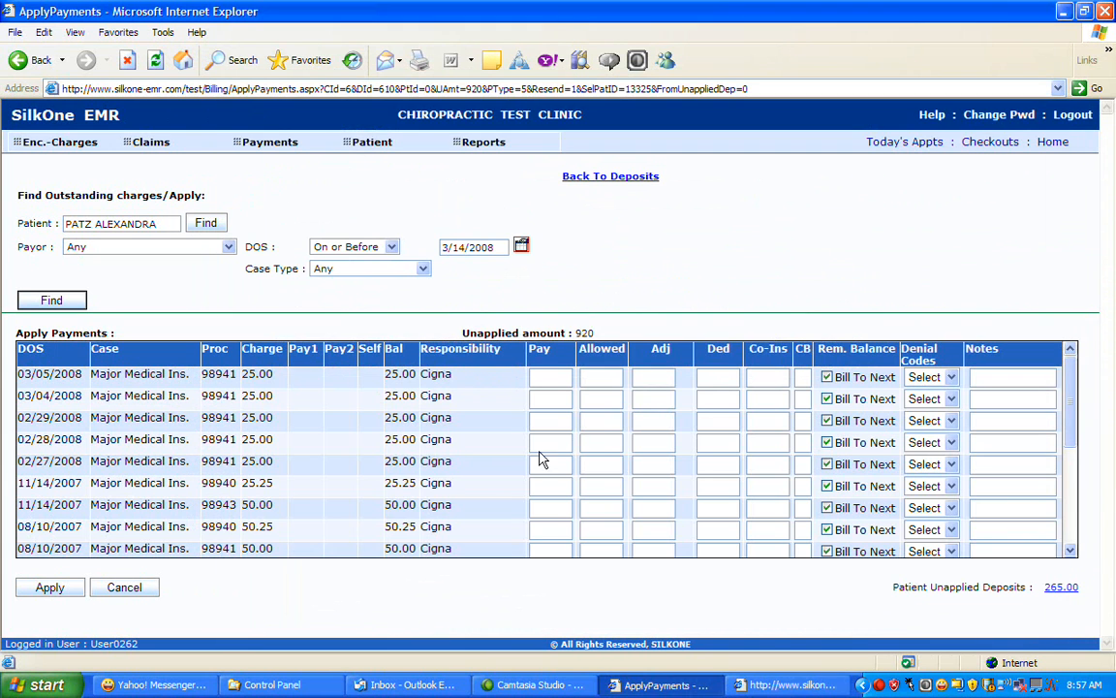
{"action": "left_click_drag", "start_coordinate": [455, 379], "coordinate": [422, 375]}
{"action": "left_click", "coordinate": [630, 286]}
{"action": "left_click_drag", "start_coordinate": [835, 377], "coordinate": [882, 379]}
{"action": "left_click", "coordinate": [792, 682]}
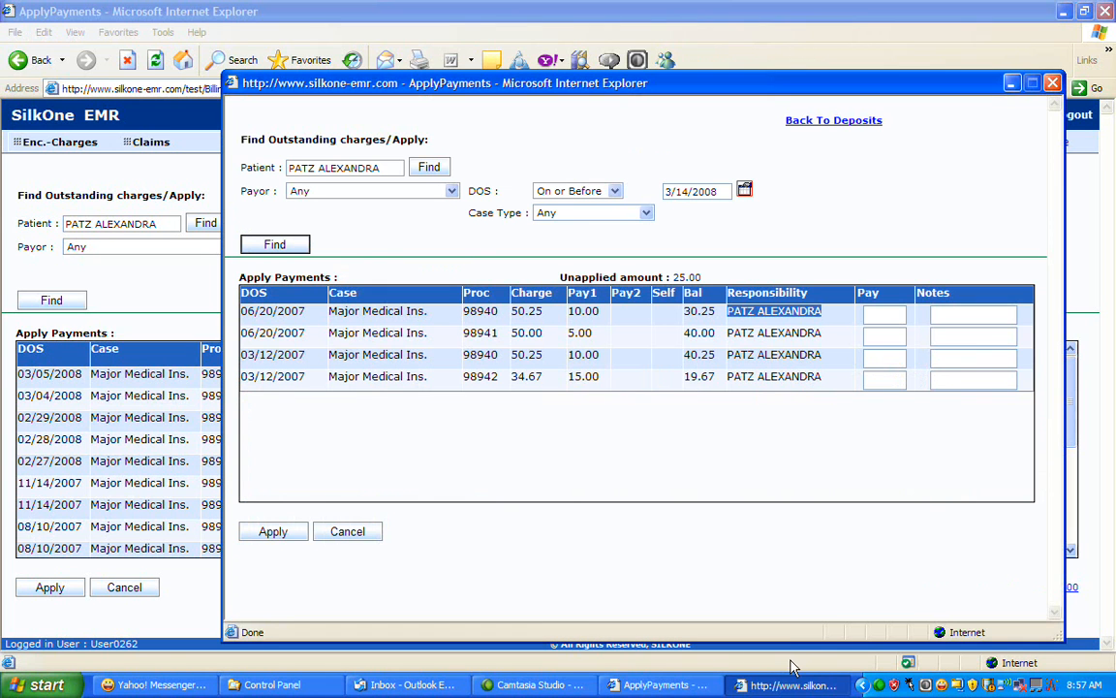
Step: Examine the patient unapplied deposits entry on the main page and the unapplied amount of the CoPay deposit
{"action": "left_click", "coordinate": [1013, 85]}
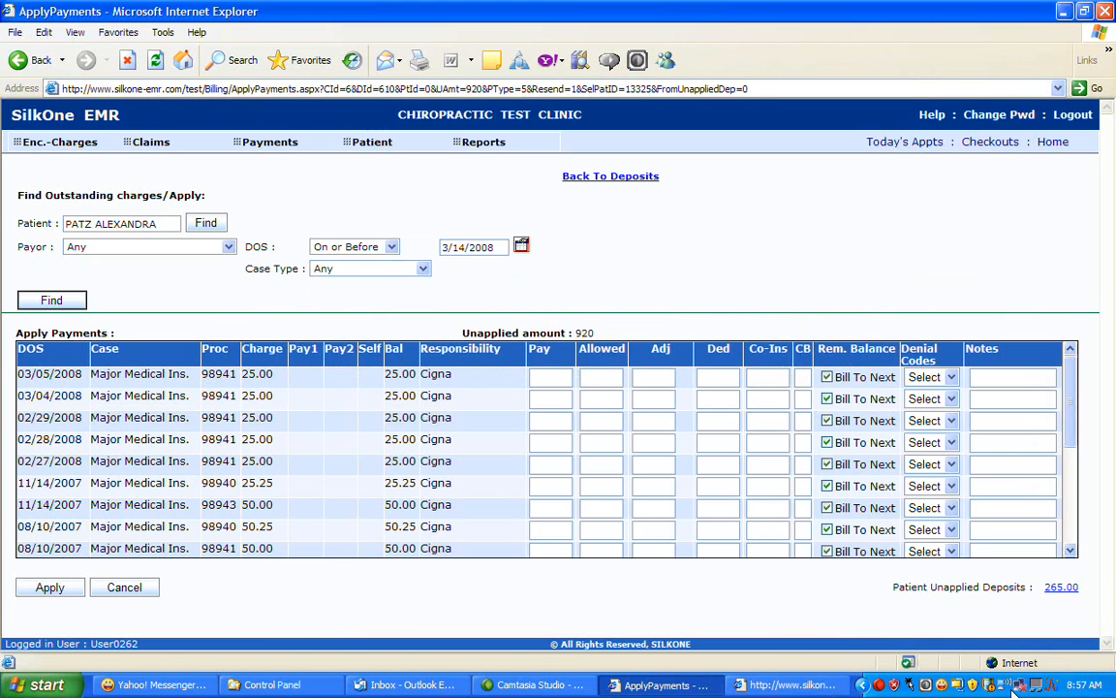
{"action": "left_click_drag", "start_coordinate": [982, 587], "coordinate": [943, 582]}
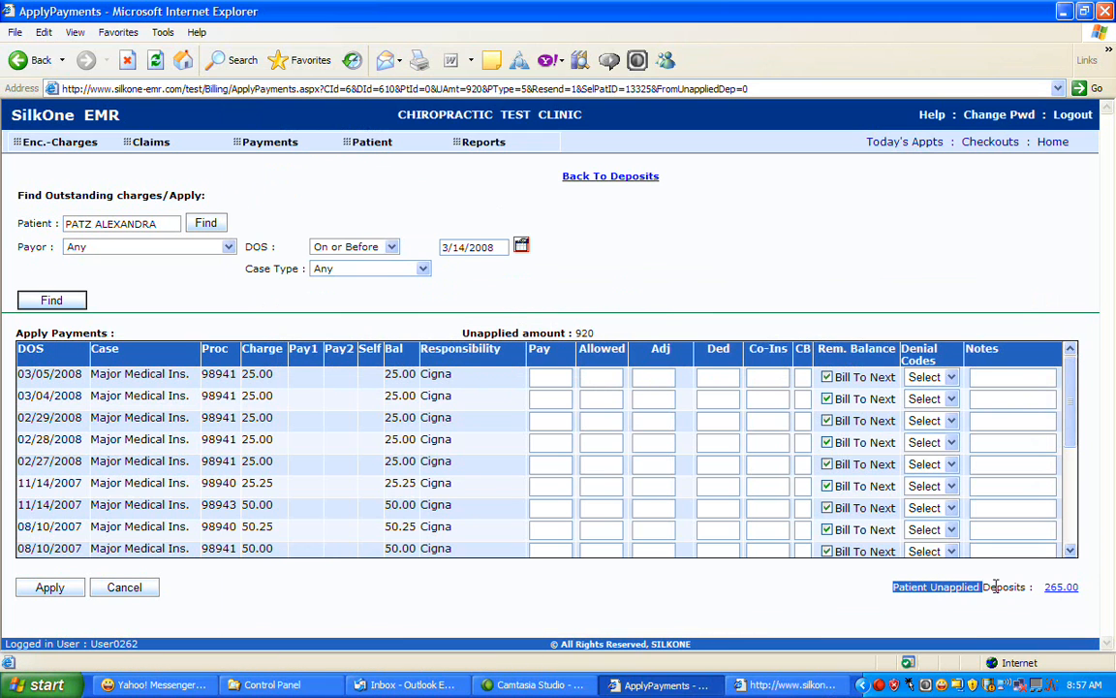
{"action": "left_click", "coordinate": [870, 611]}
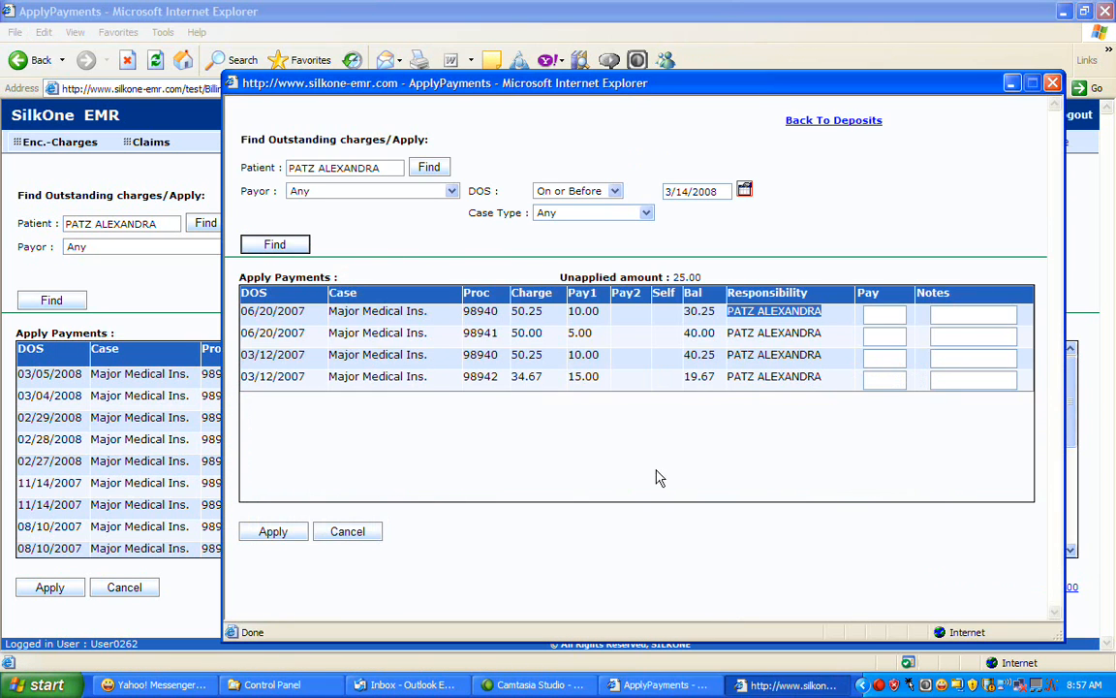
{"action": "left_click_drag", "start_coordinate": [671, 277], "coordinate": [711, 279]}
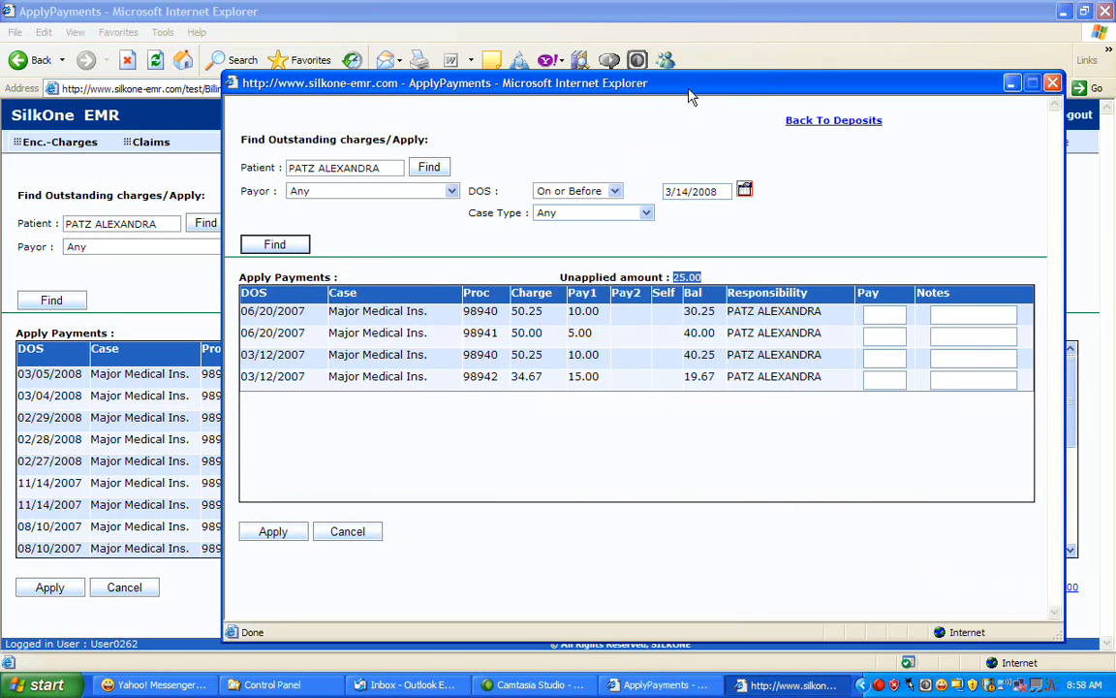
{"action": "left_click_drag", "start_coordinate": [691, 86], "coordinate": [593, 60]}
{"action": "left_click", "coordinate": [705, 305]}
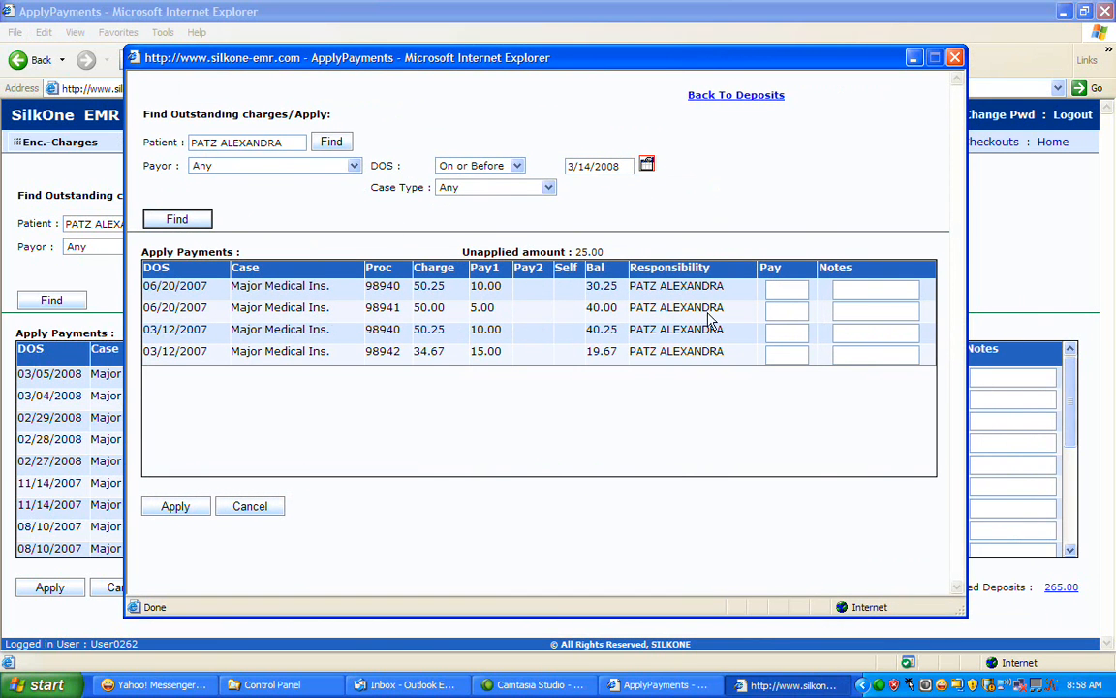
Step: Enter a payment of 25 for the 06/20/2007 charge with procedure 98940 and apply it
{"action": "left_click", "coordinate": [787, 290]}
{"action": "type", "text": "25"}
{"action": "left_click_drag", "start_coordinate": [611, 251], "coordinate": [317, 474]}
{"action": "left_click", "coordinate": [288, 426]}
{"action": "left_click", "coordinate": [180, 504]}
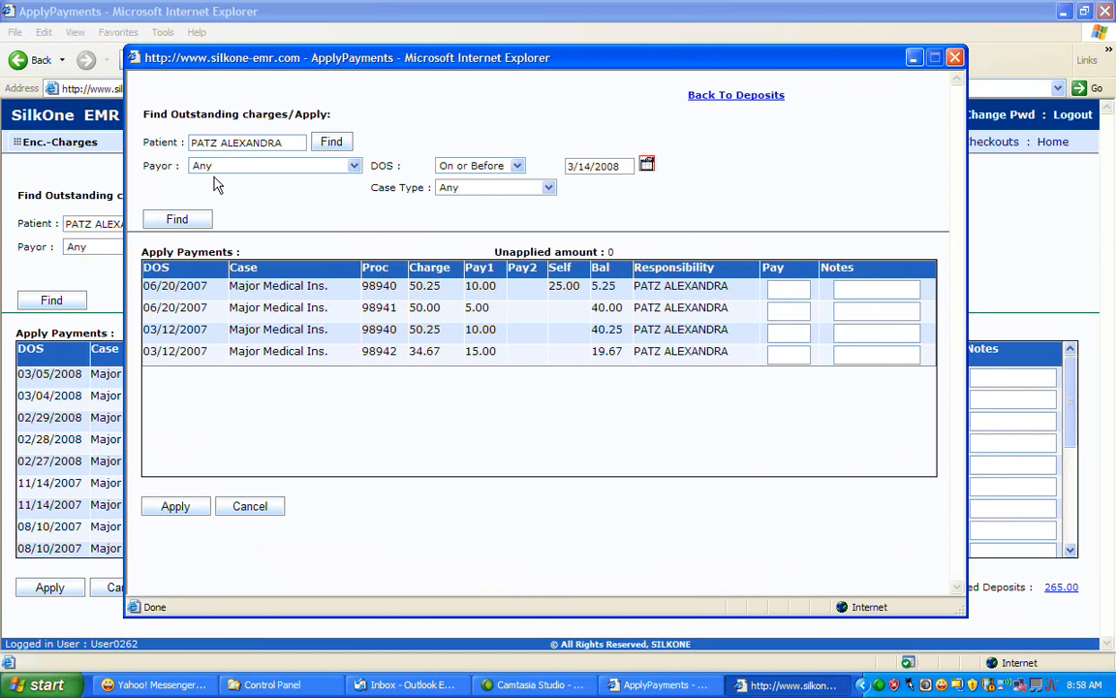
Step: Return to the unapplied deposits, choose the 02/29/2008 CoPay deposit for applying and list the outstanding charges
{"action": "left_click", "coordinate": [736, 98]}
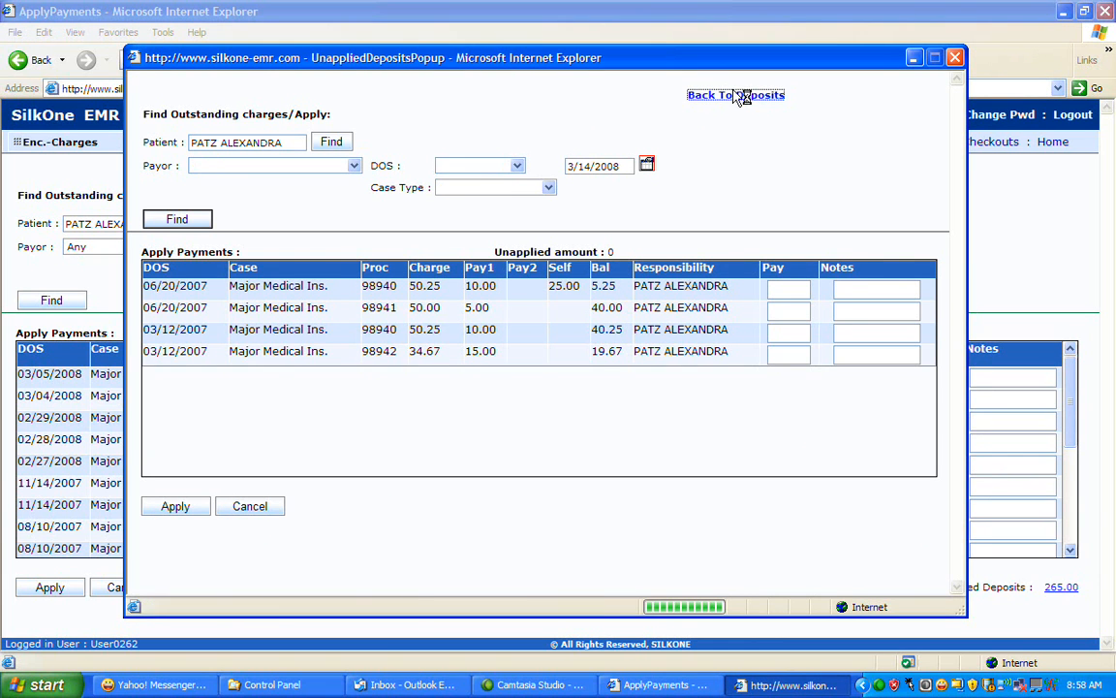
{"action": "left_click", "coordinate": [156, 128]}
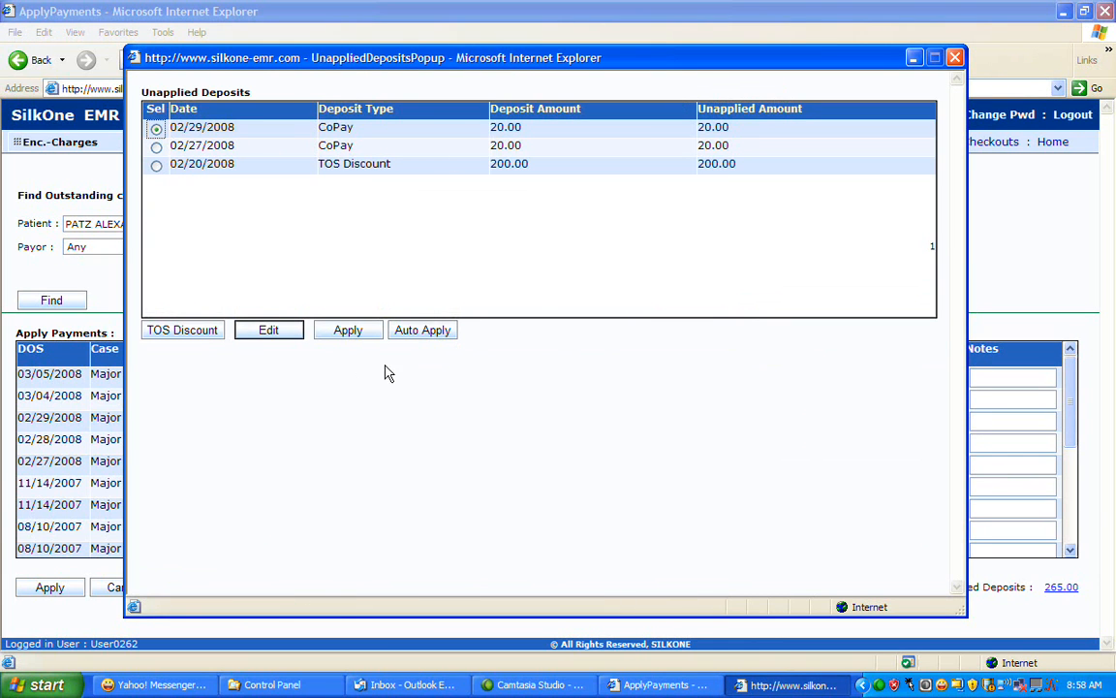
{"action": "left_click", "coordinate": [351, 331]}
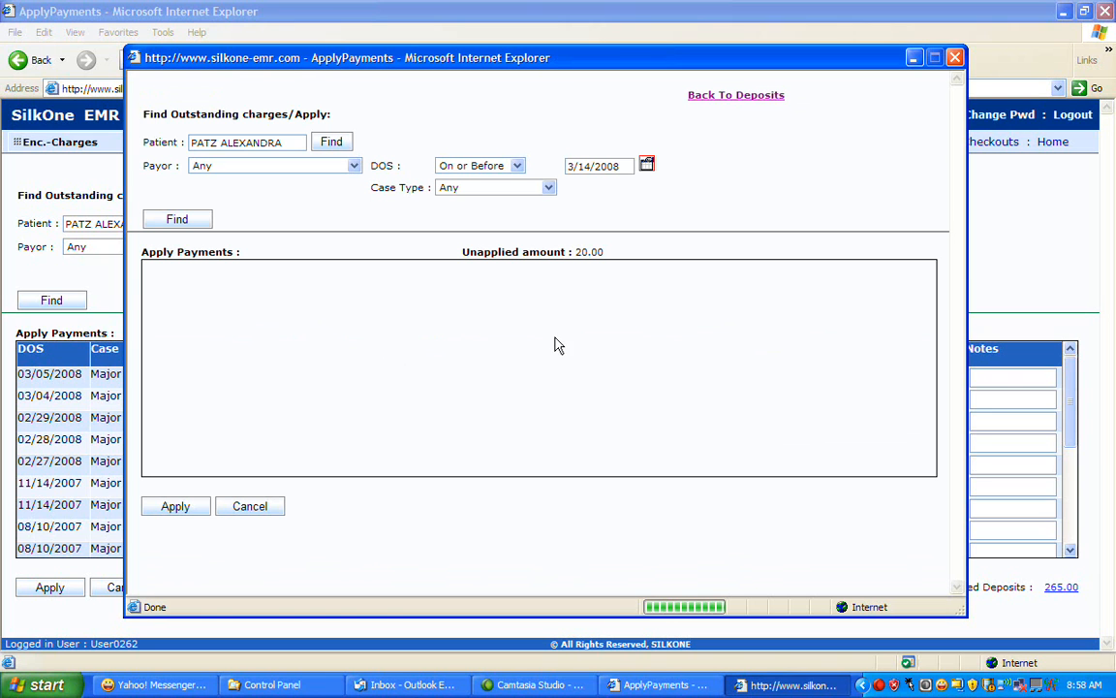
{"action": "left_click", "coordinate": [205, 221]}
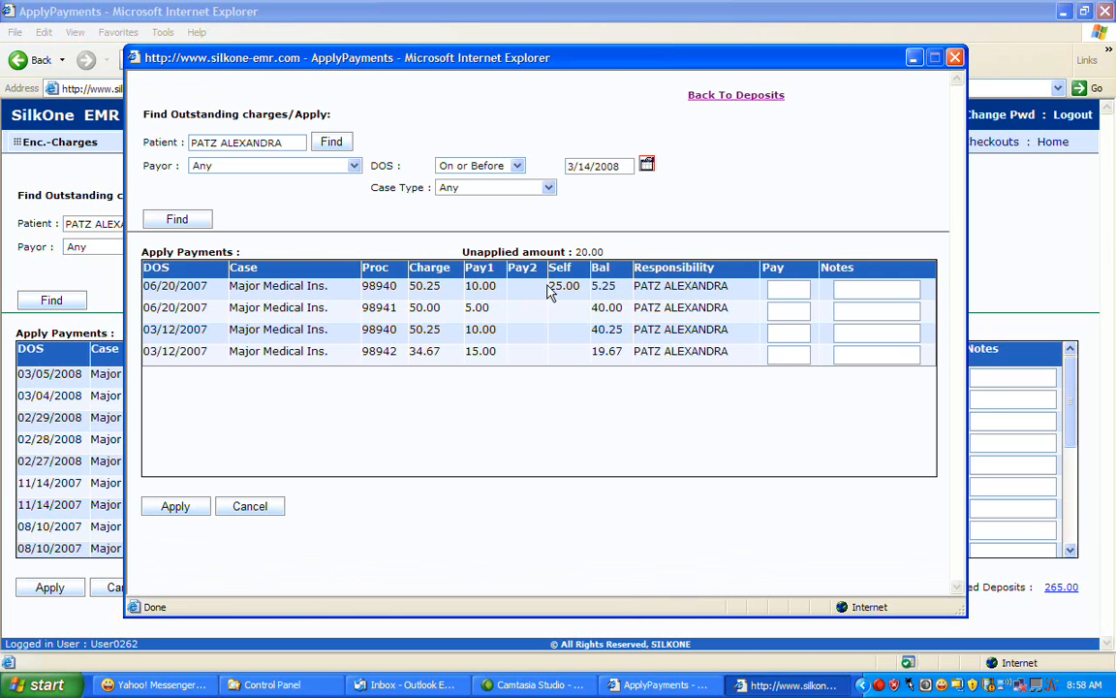
{"action": "left_click_drag", "start_coordinate": [549, 286], "coordinate": [588, 289]}
{"action": "left_click", "coordinate": [576, 330]}
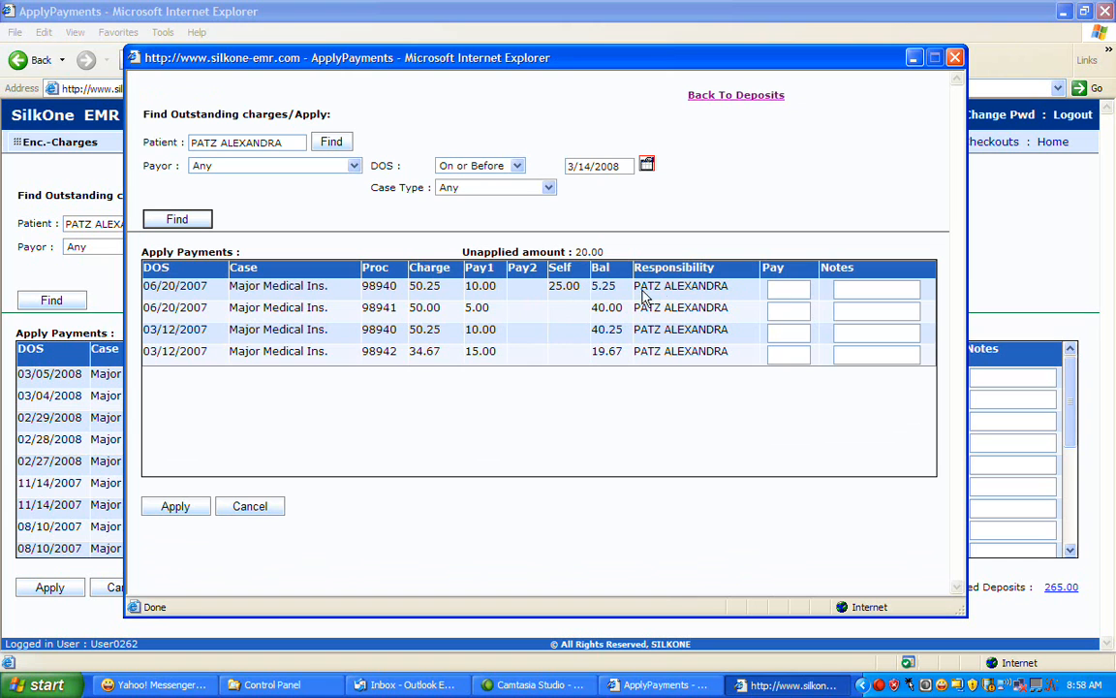
Step: Enter a payment of 5.25 for the 06/20/2007 charge with procedure 98940 and apply it
{"action": "left_click", "coordinate": [786, 290]}
{"action": "type", "text": "5.25"}
{"action": "key", "text": "Tab"}
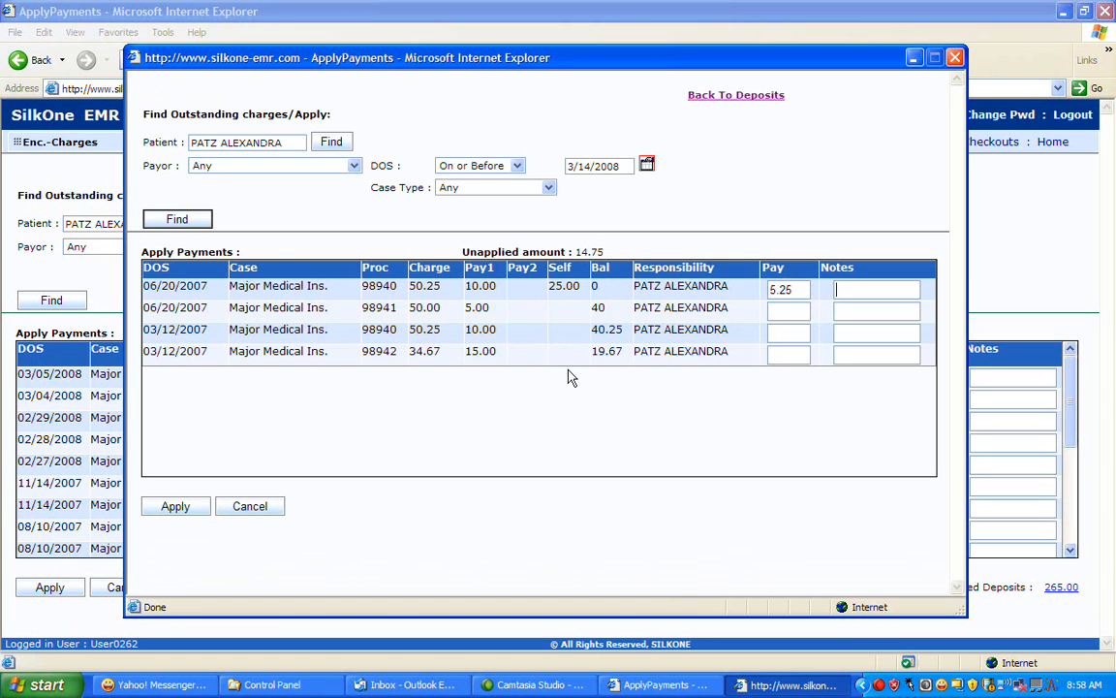
{"action": "left_click", "coordinate": [185, 505]}
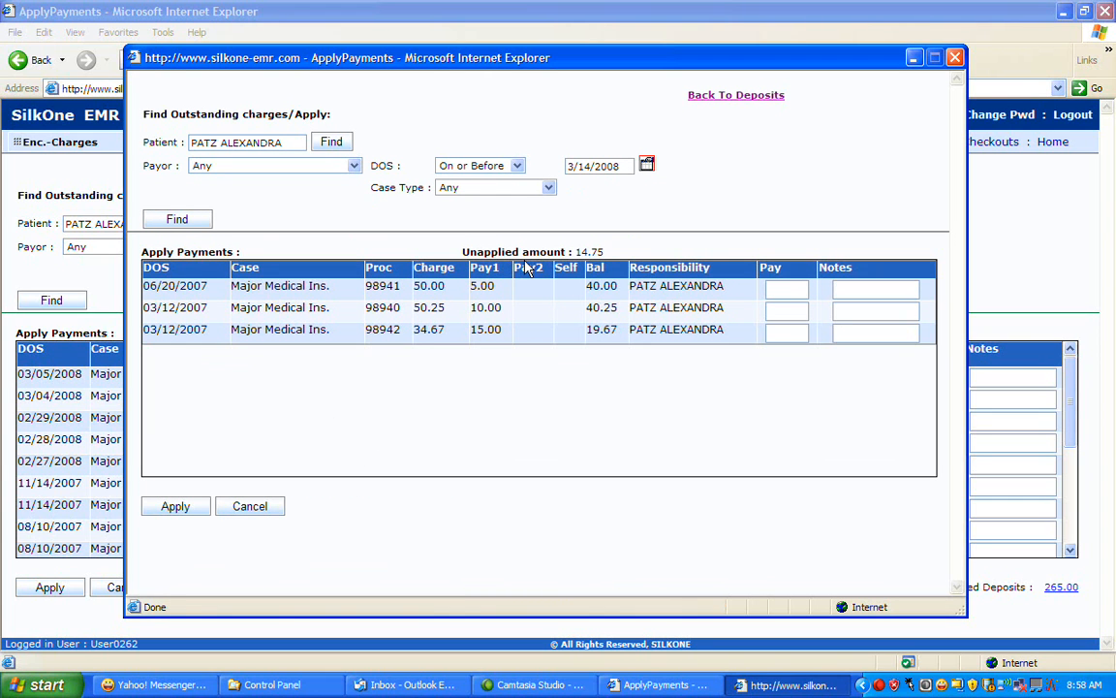
Step: Enter a payment of 14.75 for the 06/20/2007 charge with procedure 98941 and apply it
{"action": "left_click", "coordinate": [795, 291]}
{"action": "type", "text": "14.75"}
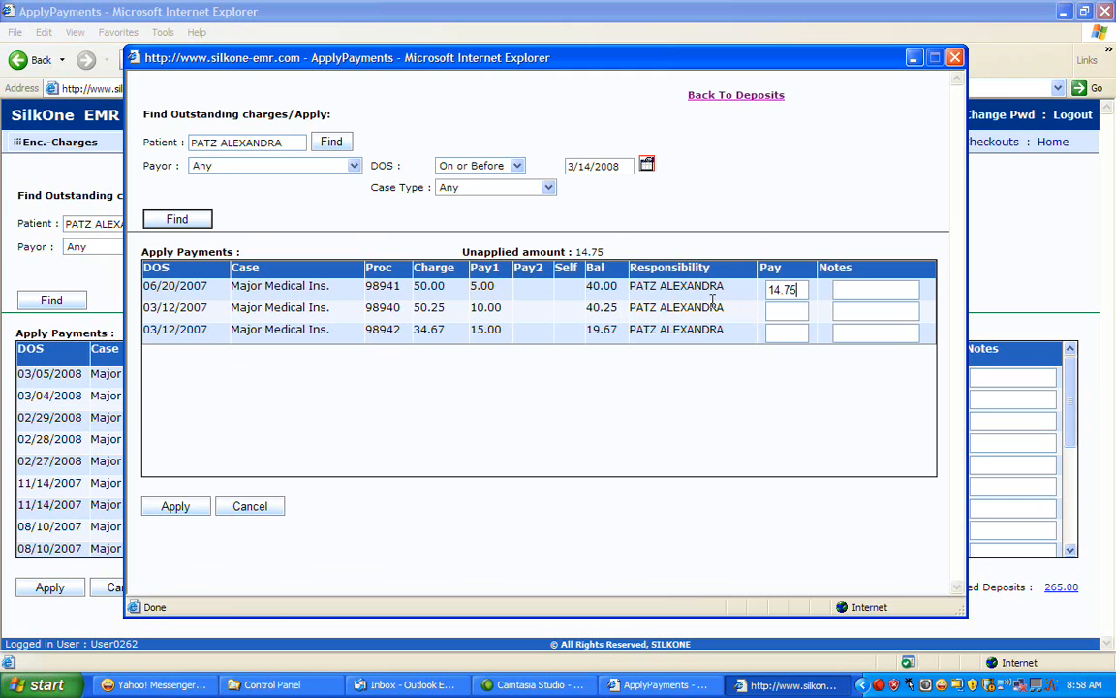
{"action": "key", "text": "Tab"}
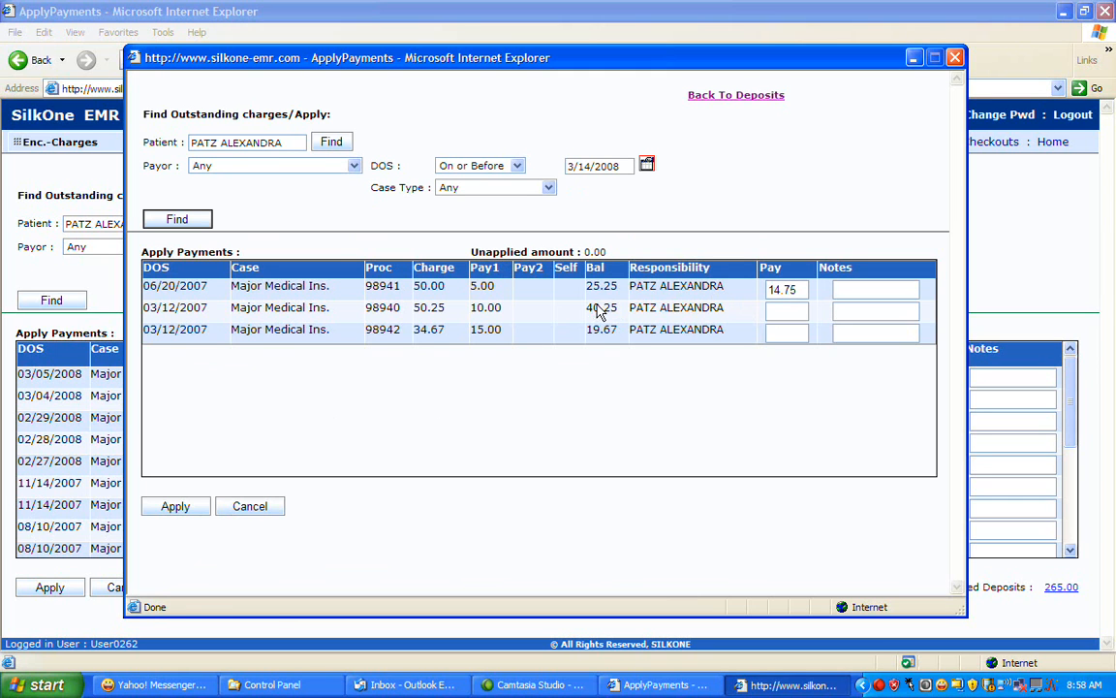
{"action": "left_click_drag", "start_coordinate": [622, 289], "coordinate": [586, 286]}
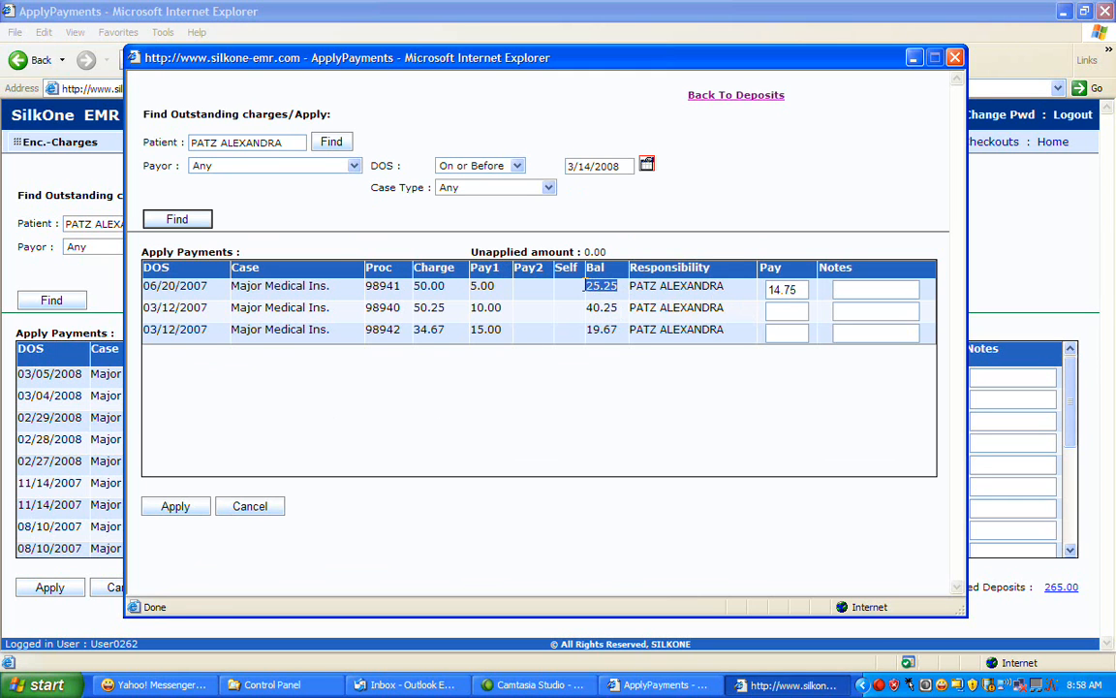
{"action": "left_click", "coordinate": [179, 508]}
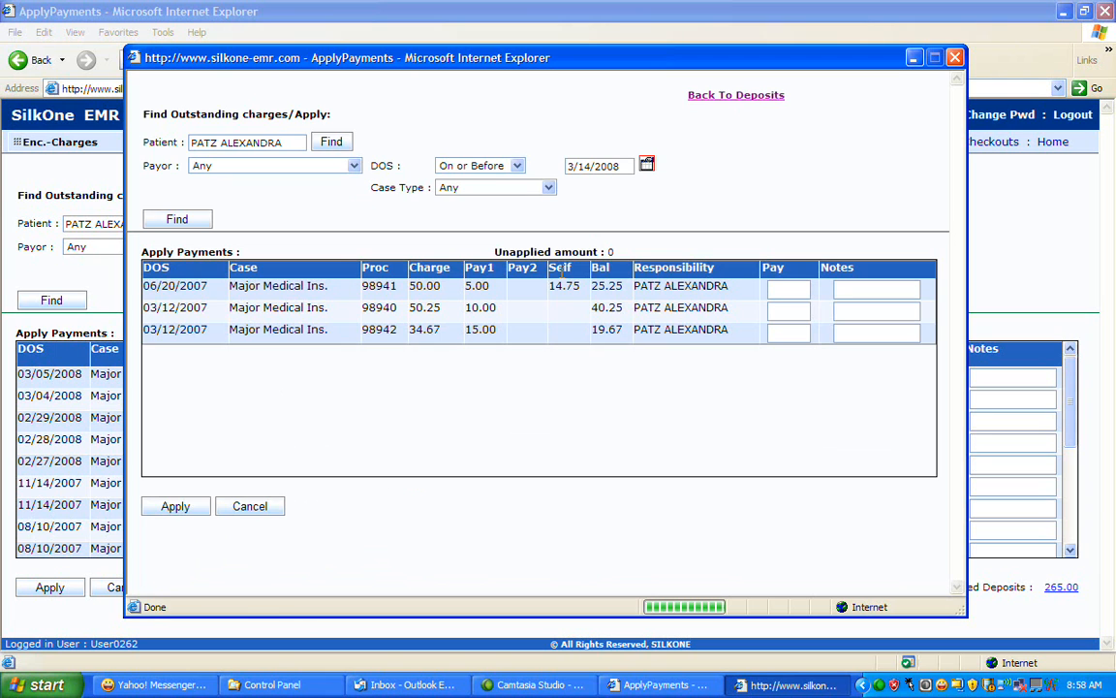
Step: Return to the unapplied deposits, choose the 02/27/2008 CoPay deposit for applying and list the outstanding charges
{"action": "left_click", "coordinate": [698, 96]}
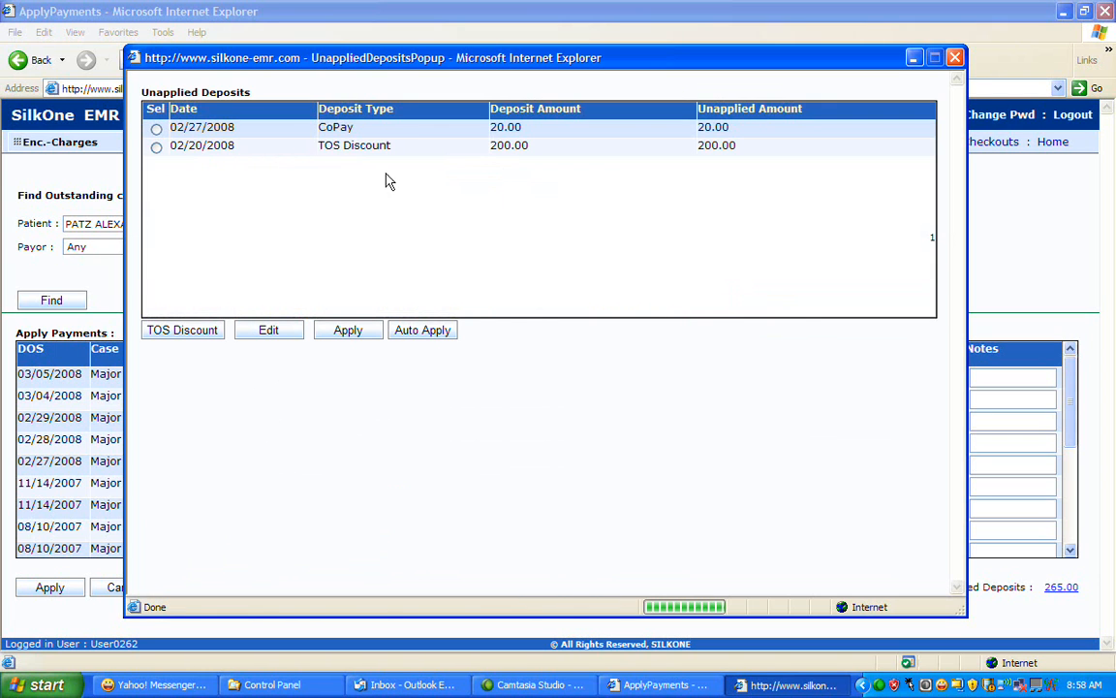
{"action": "left_click", "coordinate": [156, 128]}
{"action": "left_click", "coordinate": [361, 334]}
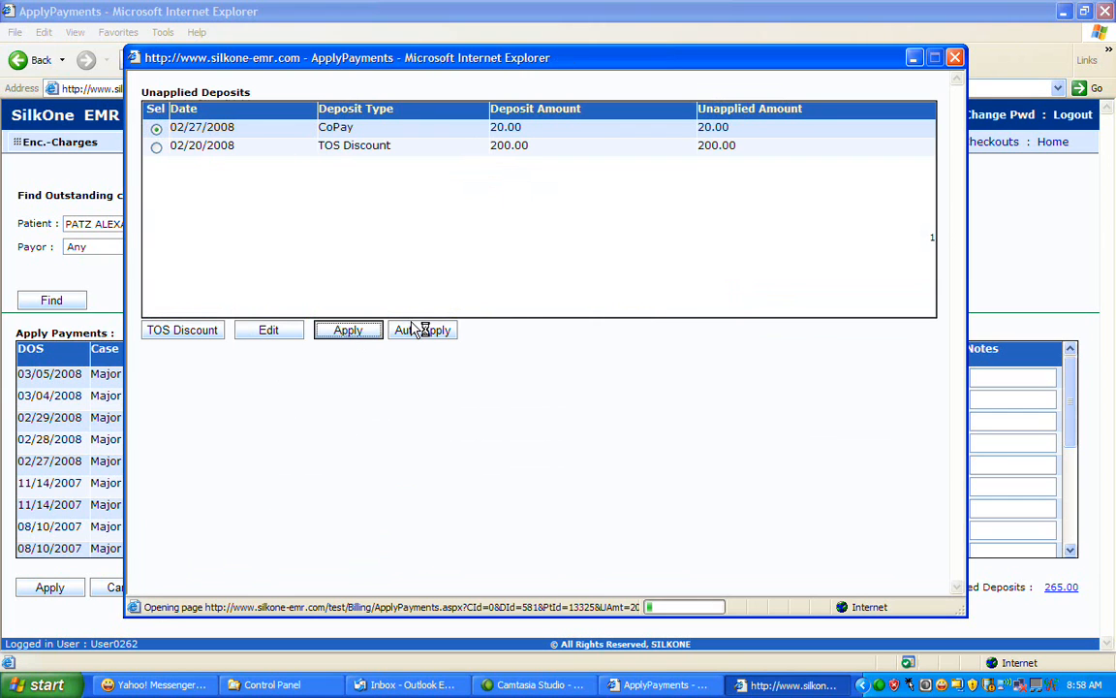
{"action": "left_click", "coordinate": [177, 219]}
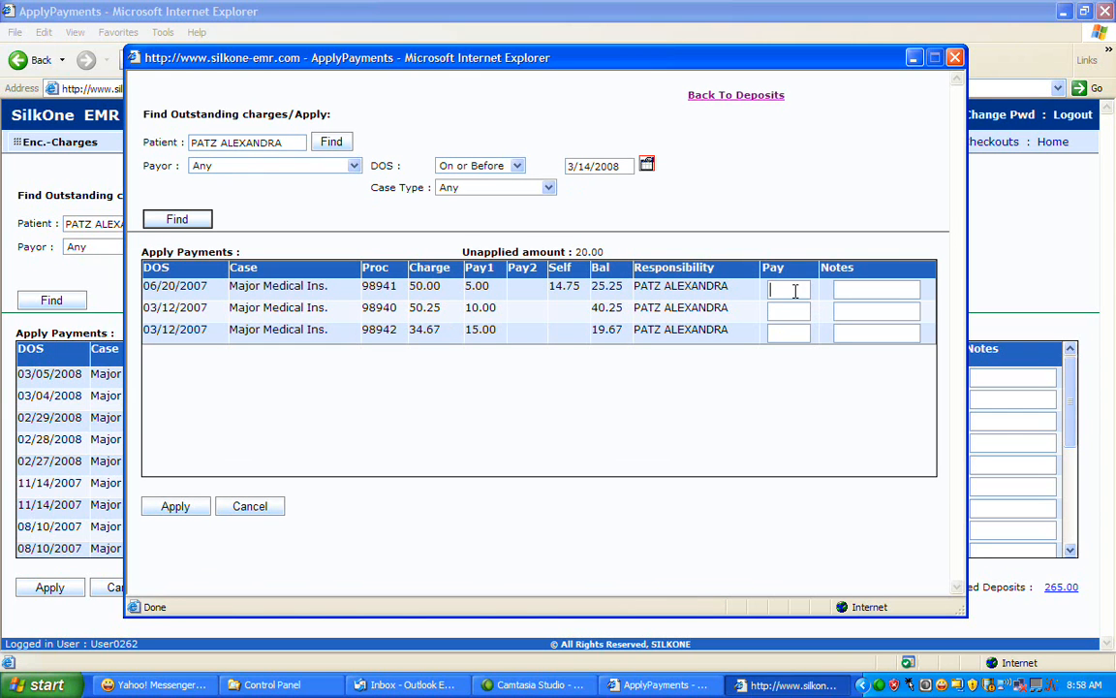
Step: Try to apply a payment of 25.25 to the 06/20/2007 charge with procedure 98941
{"action": "type", "text": "25.25"}
{"action": "key", "text": "Tab"}
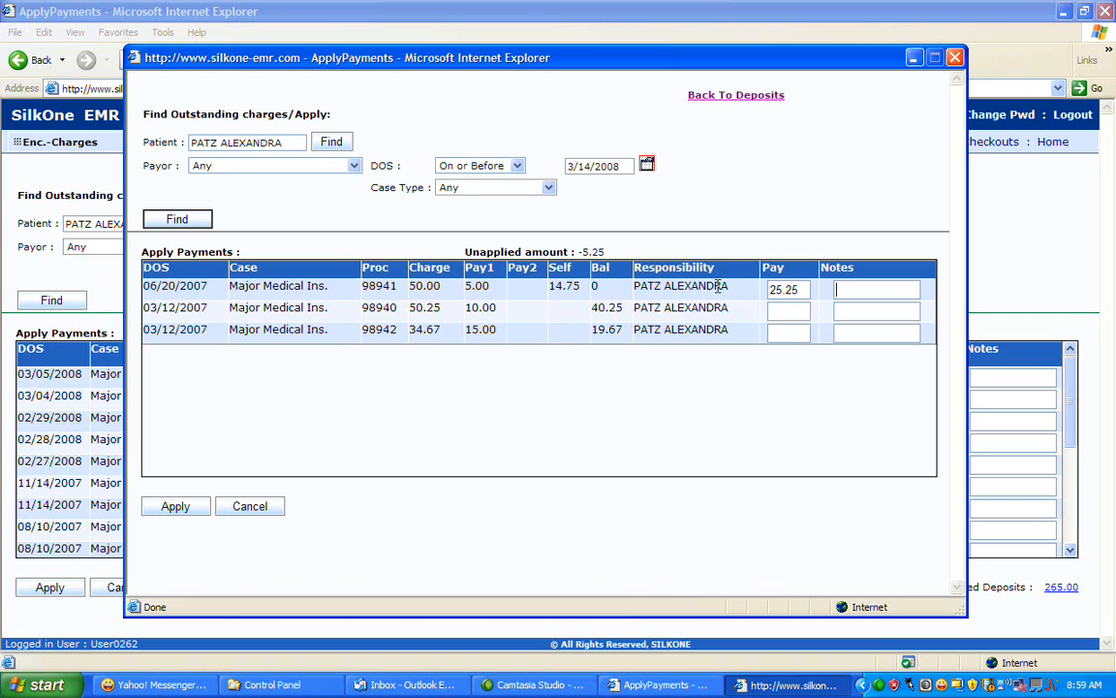
{"action": "left_click", "coordinate": [191, 511]}
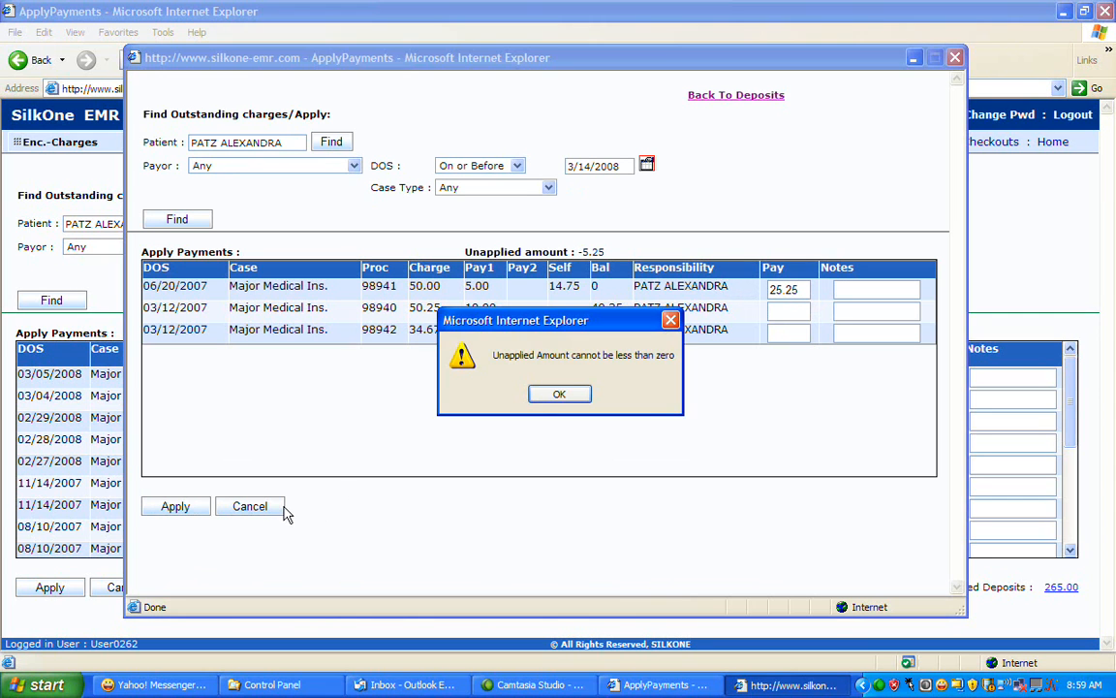
{"action": "key", "text": "Return"}
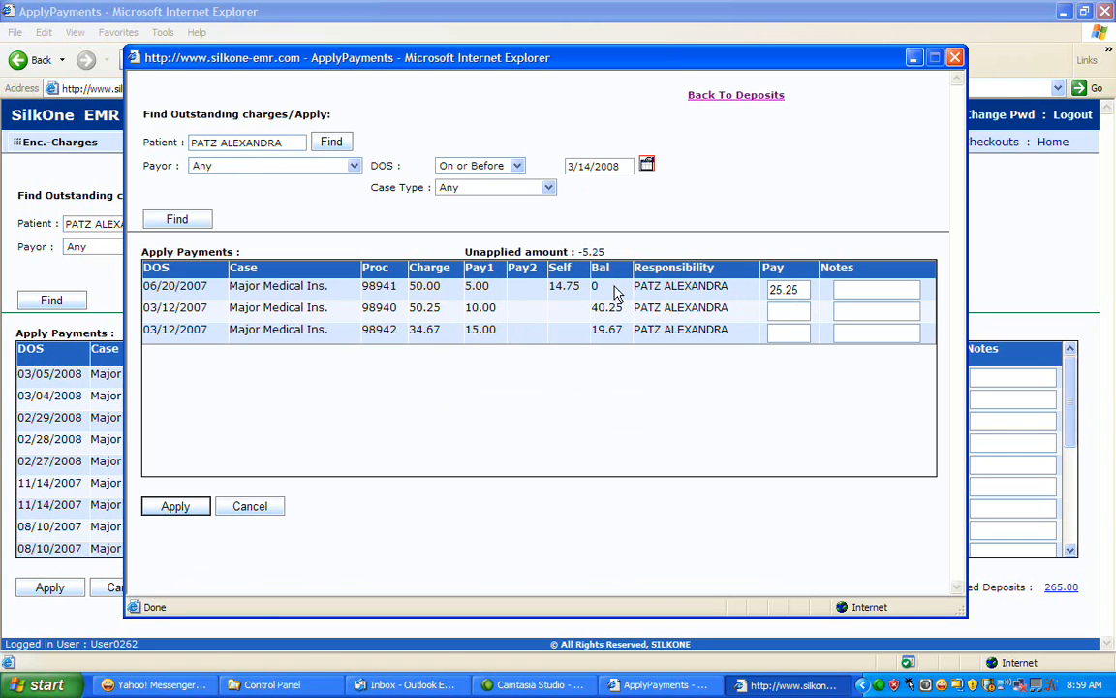
Step: Clear the payment entered for the 06/20/2007 charge with procedure 98941
{"action": "left_click", "coordinate": [802, 290]}
{"action": "double_click", "coordinate": [793, 289]}
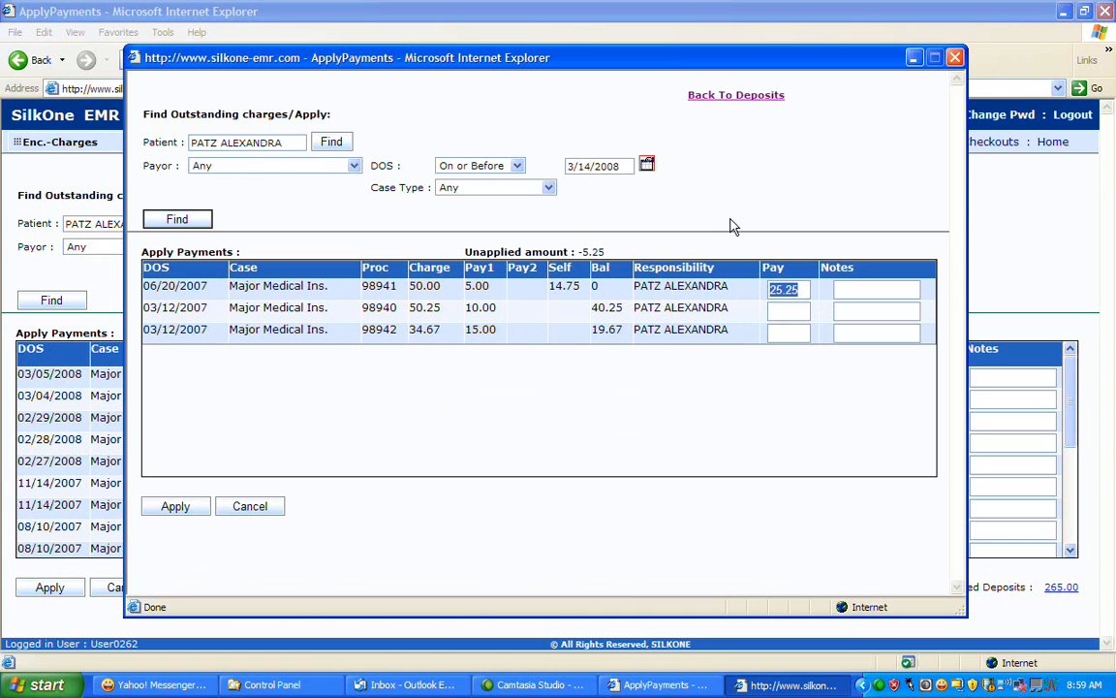
{"action": "key", "text": "Delete"}
{"action": "key", "text": "Tab"}
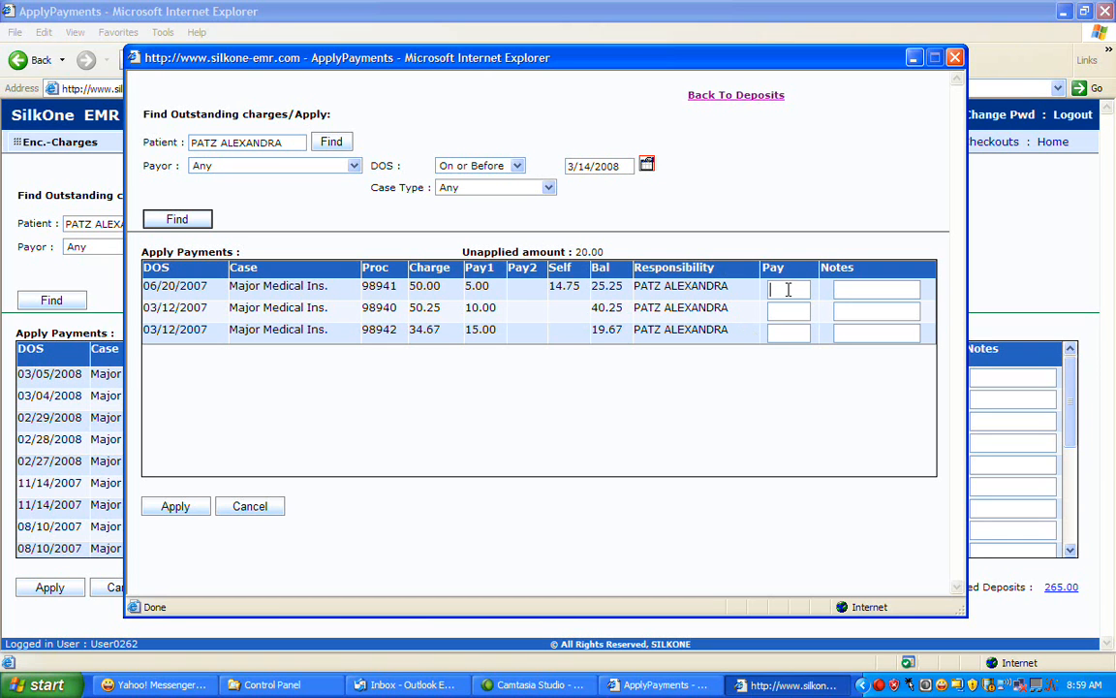
Step: Enter a payment of 25.25 again for the 06/20/2007 charge with procedure 98941 and check the unapplied amount
{"action": "type", "text": "25.25"}
{"action": "key", "text": "Tab"}
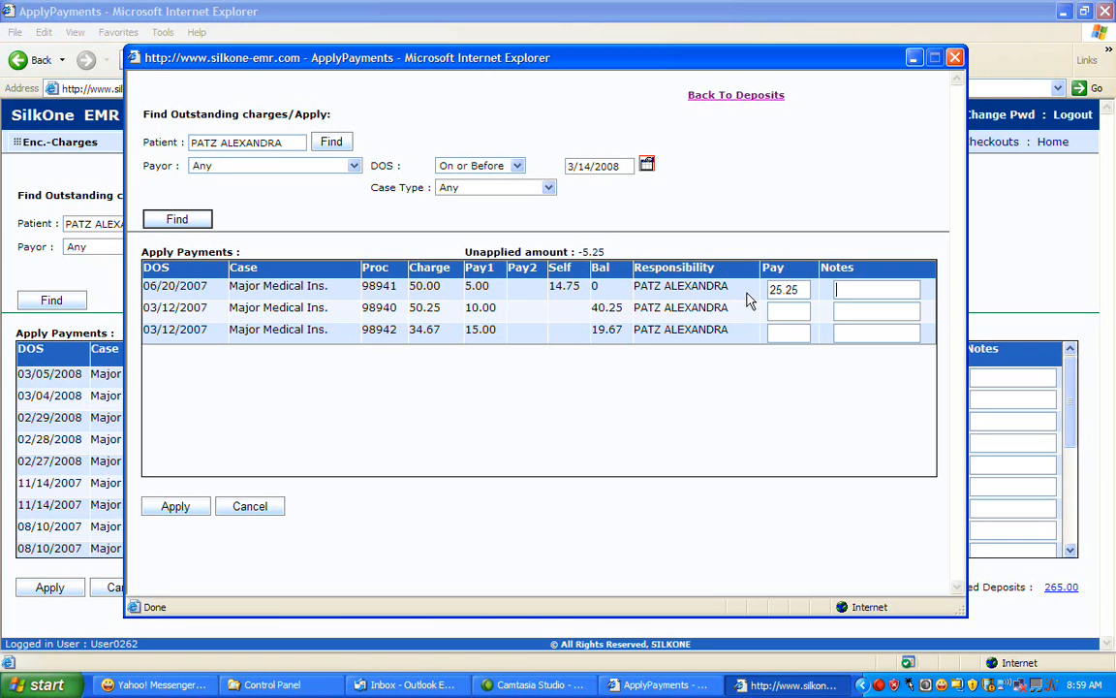
{"action": "left_click_drag", "start_coordinate": [567, 250], "coordinate": [470, 254]}
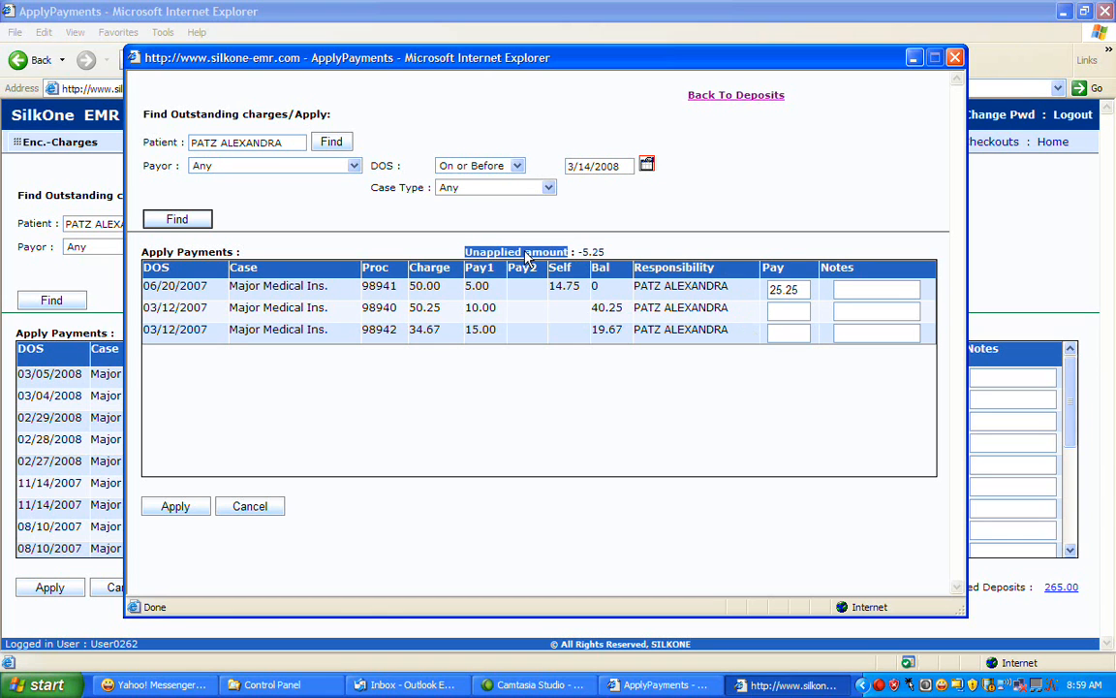
{"action": "left_click_drag", "start_coordinate": [580, 251], "coordinate": [608, 252]}
{"action": "left_click", "coordinate": [657, 238]}
Step: Set the payment for the 06/20/2007 charge with procedure 98941 to 20
{"action": "key", "text": "shift+Tab"}
{"action": "type", "text": "20"}
{"action": "key", "text": "Tab"}
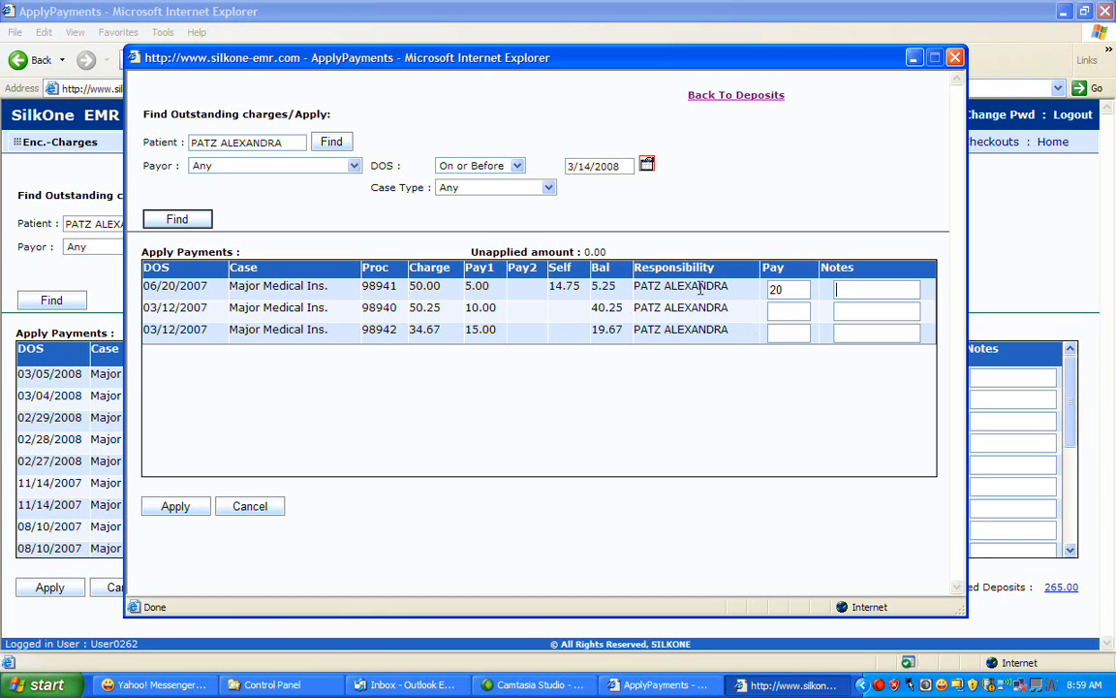
{"action": "key", "text": "shift+Tab"}
Step: Close the copay deposit window without applying the payment and check the patient's unapplied deposits on the main payment page
{"action": "left_click", "coordinate": [954, 57]}
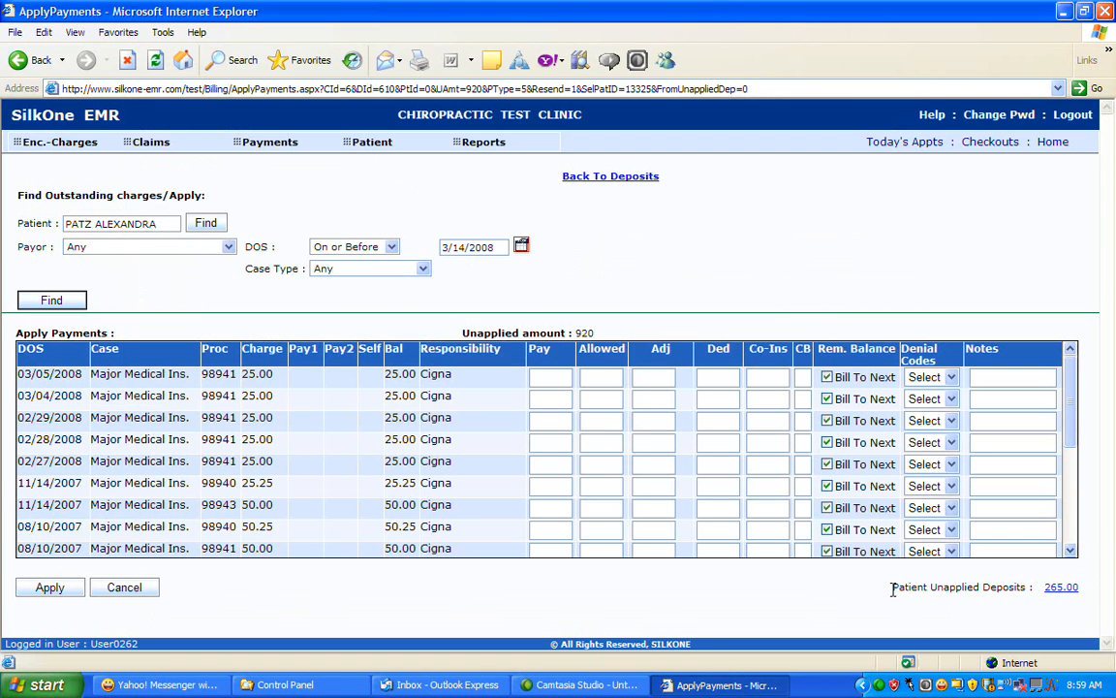
{"action": "left_click_drag", "start_coordinate": [894, 588], "coordinate": [1034, 590]}
{"action": "left_click", "coordinate": [976, 631]}
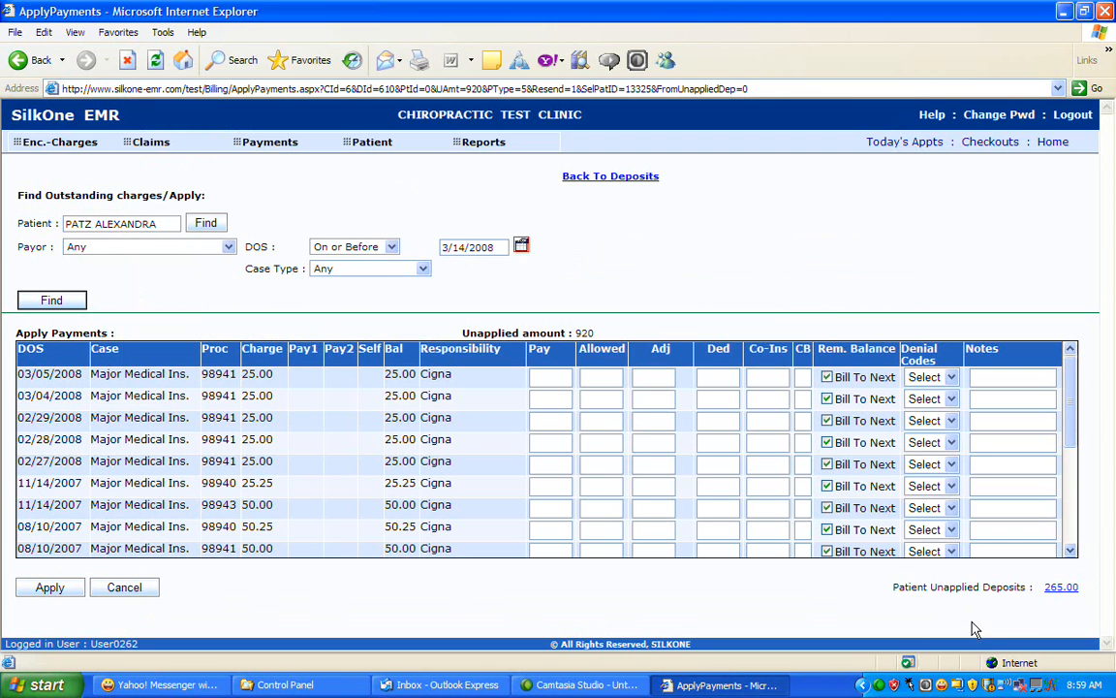